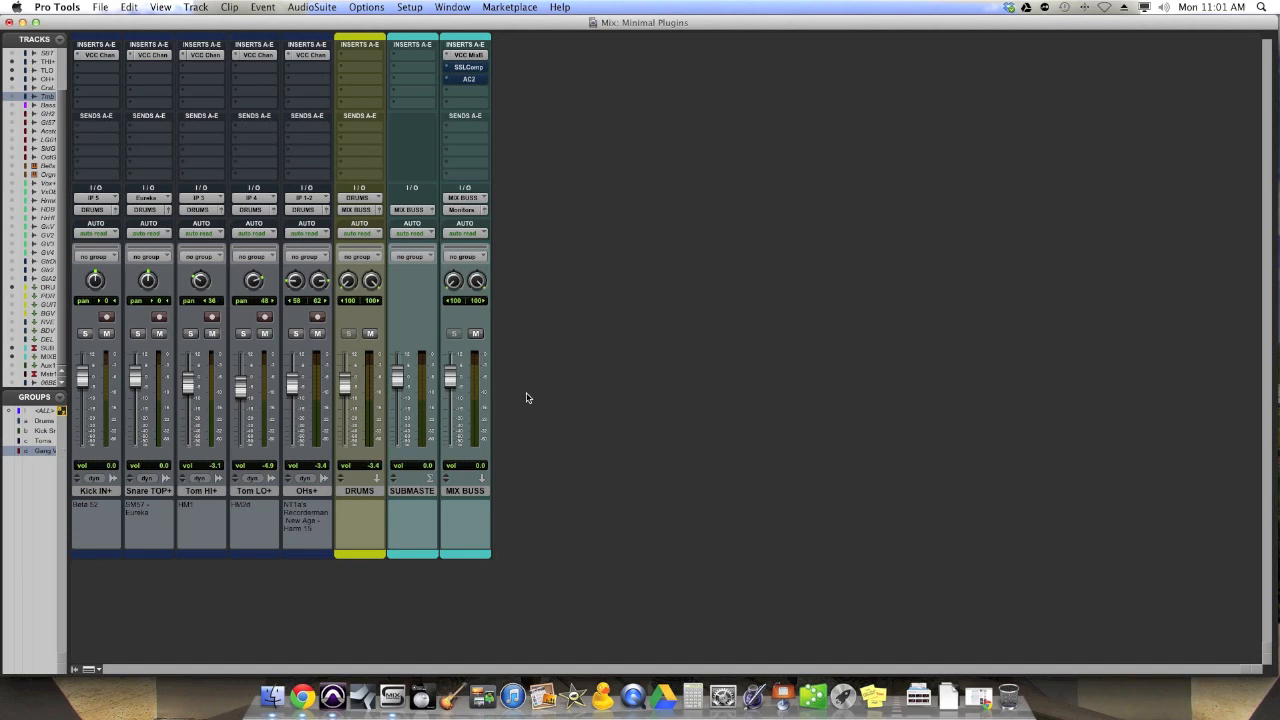
View the Virtual Channel plug-in on the Snare TOP+ track, close its window, and play the mix.
click(152, 56)
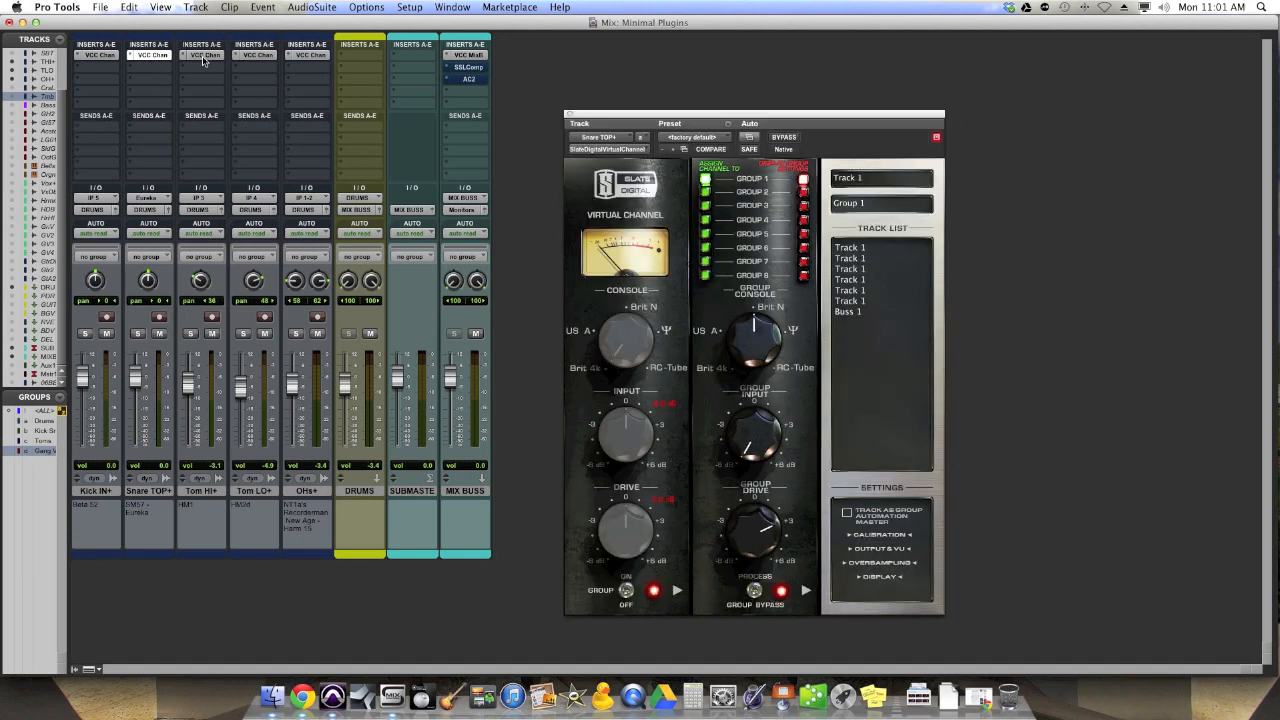
click(569, 116)
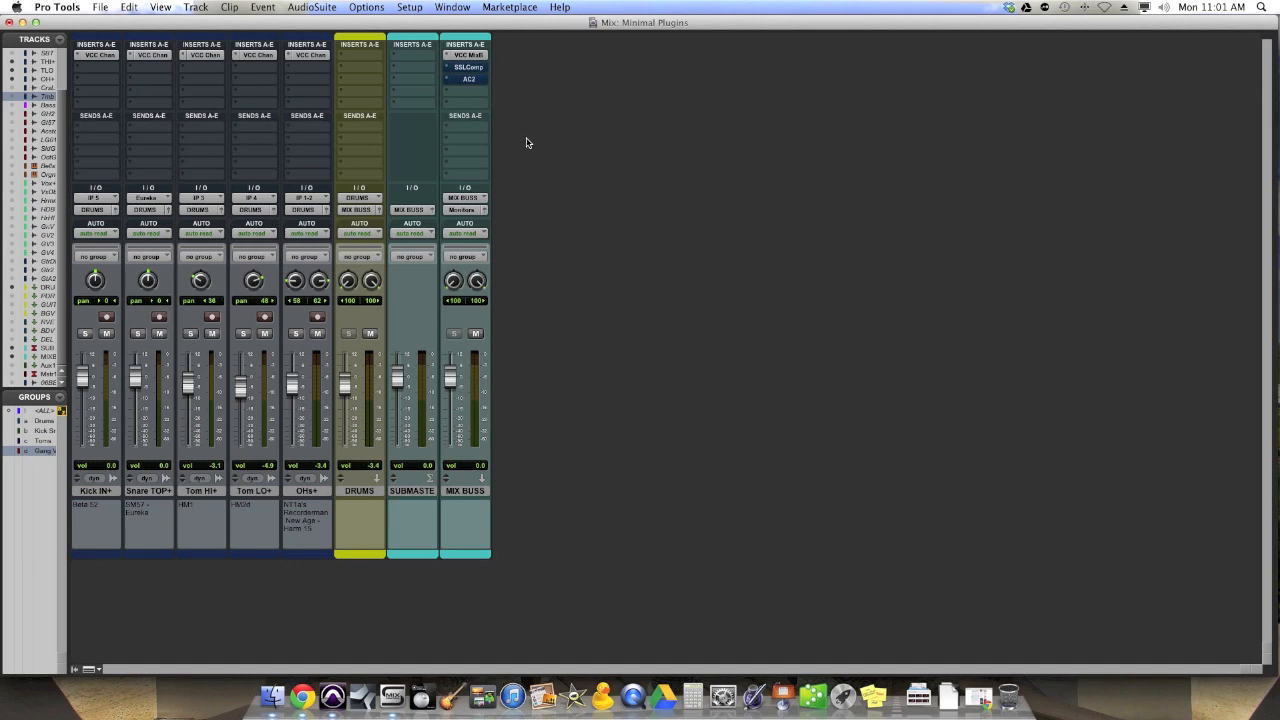
key(space)
click(95, 70)
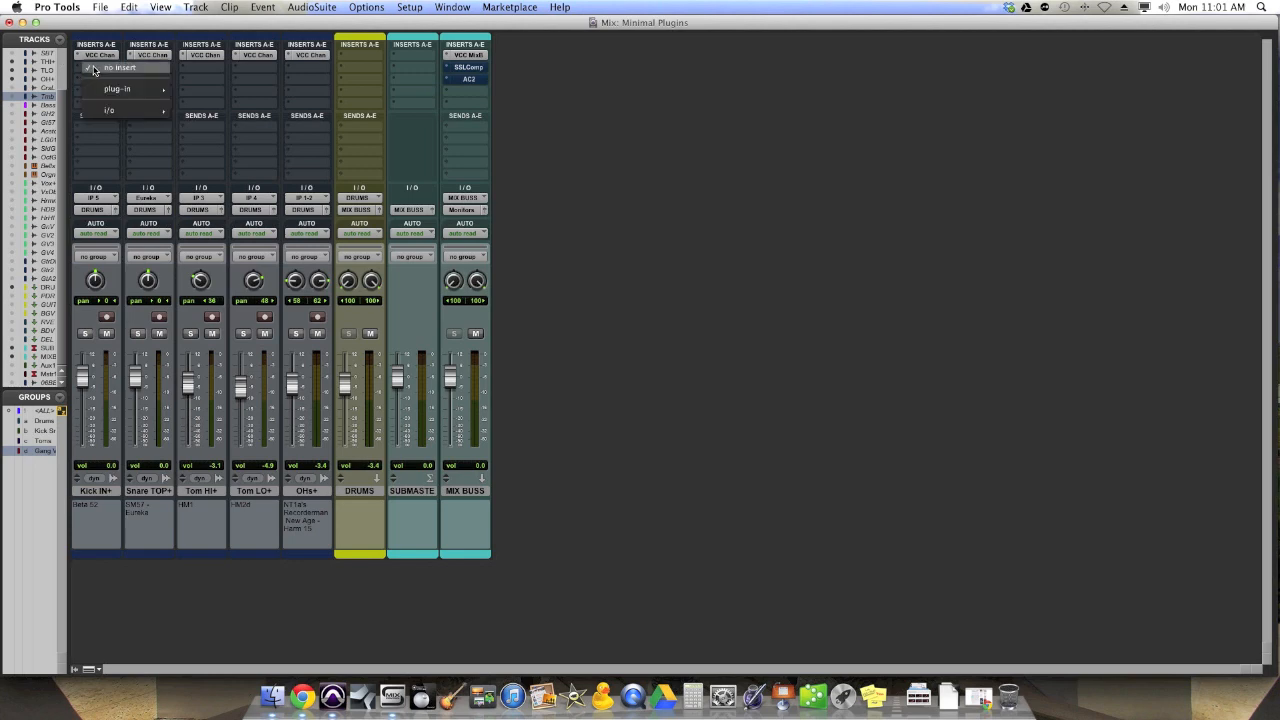
click(80, 89)
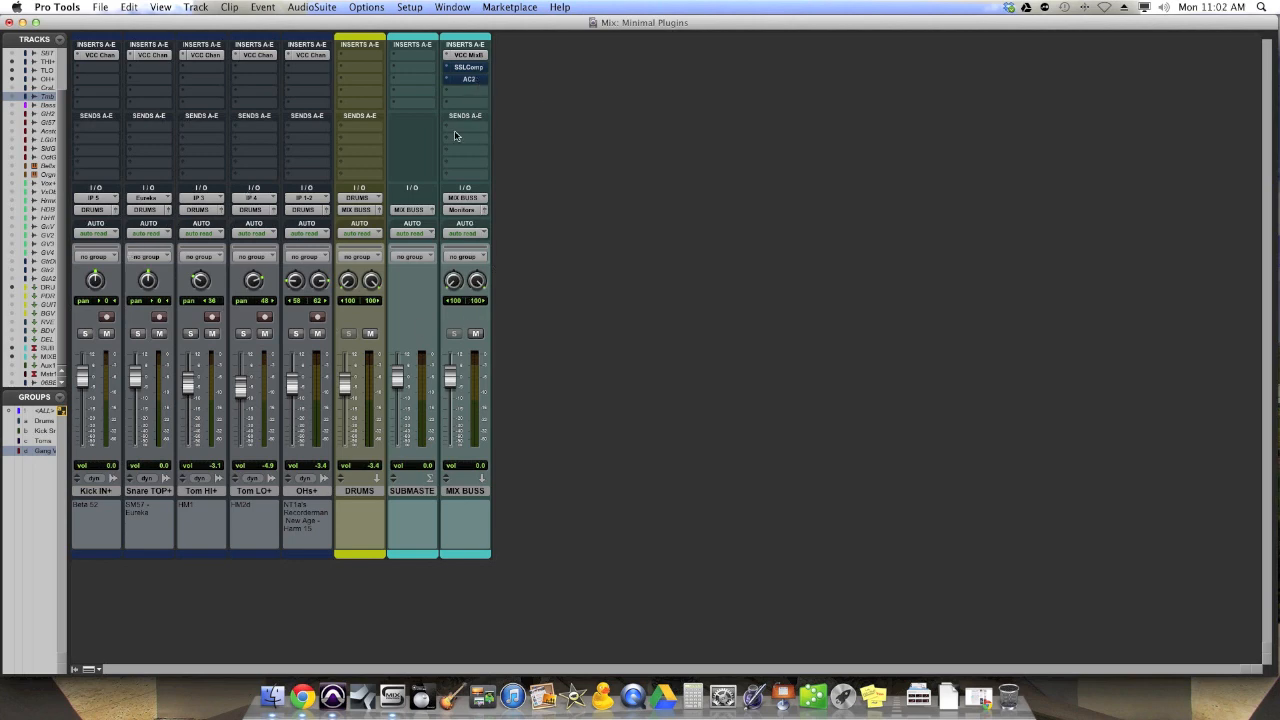
Open SSLComp on the MIX BUSS and toggle its bypass during playback to compare, leaving the compressor active.
click(474, 67)
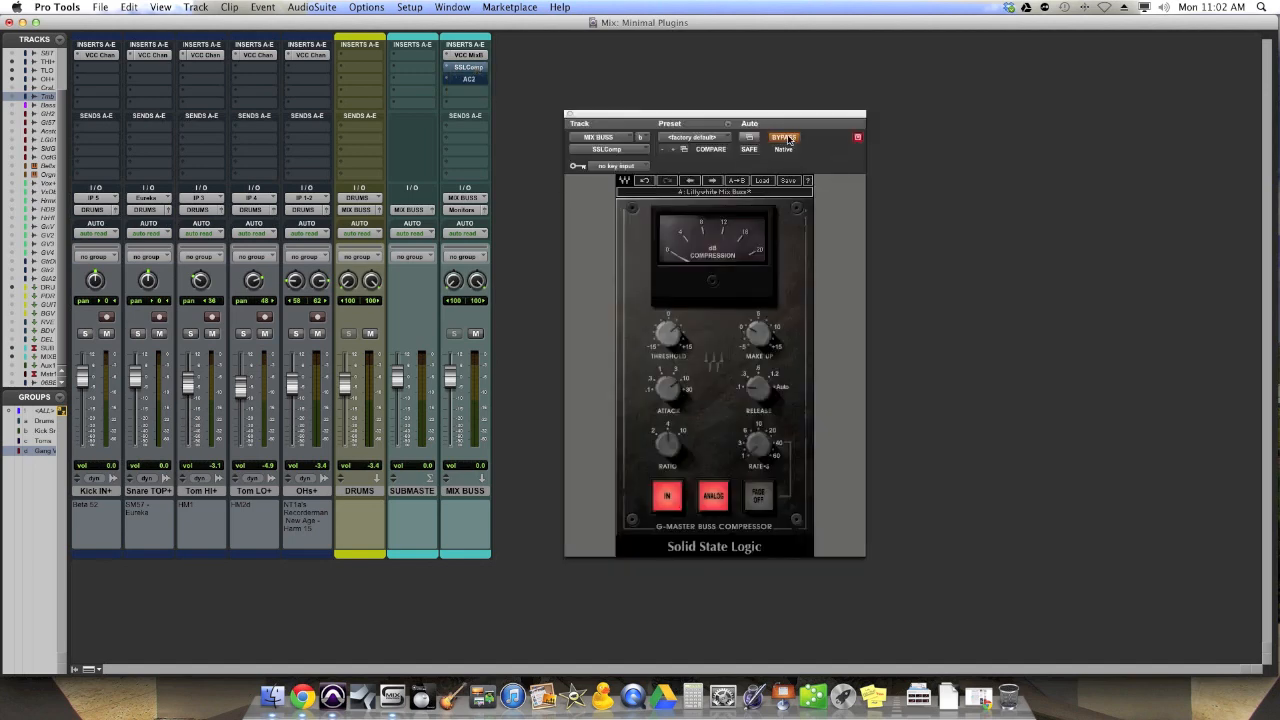
click(788, 139)
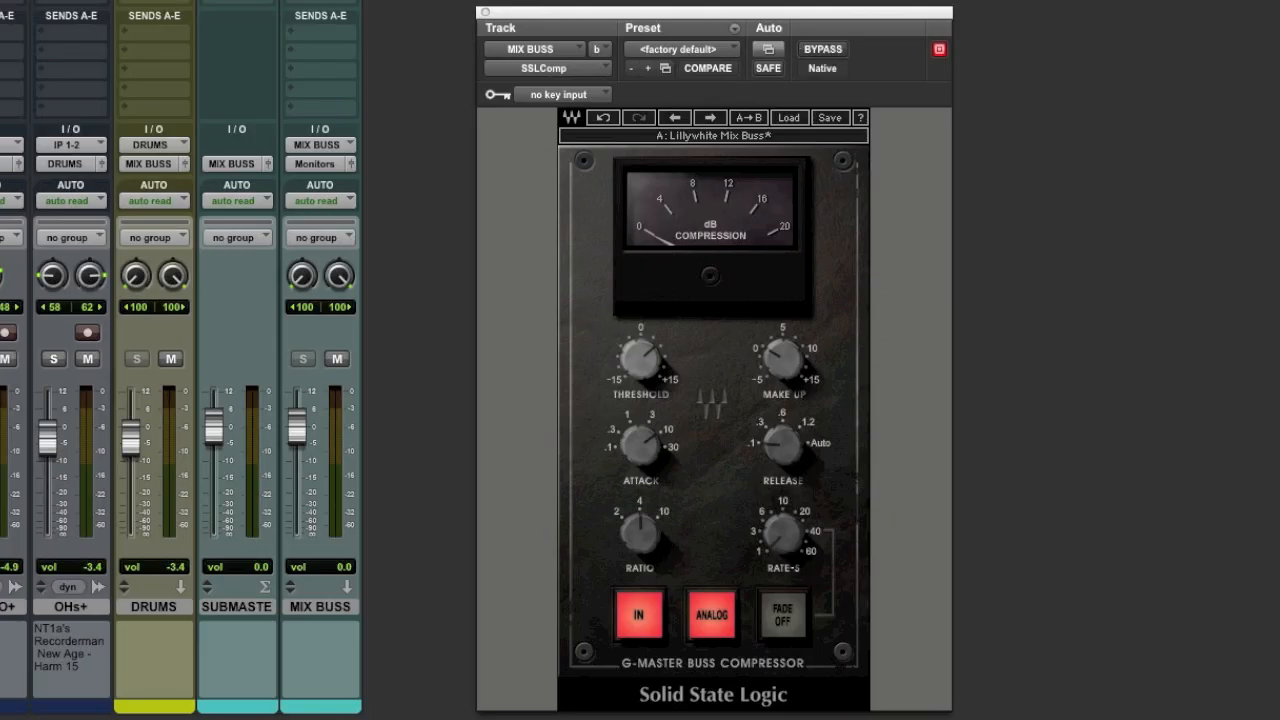
click(826, 55)
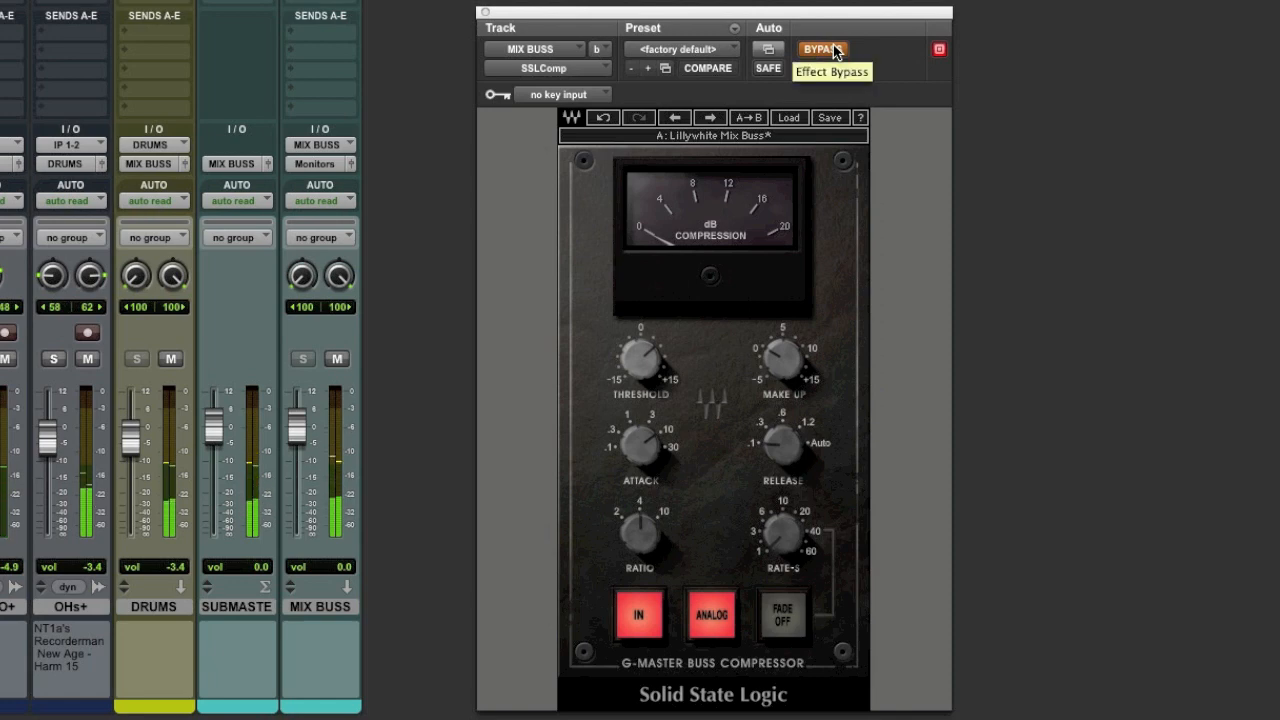
click(836, 52)
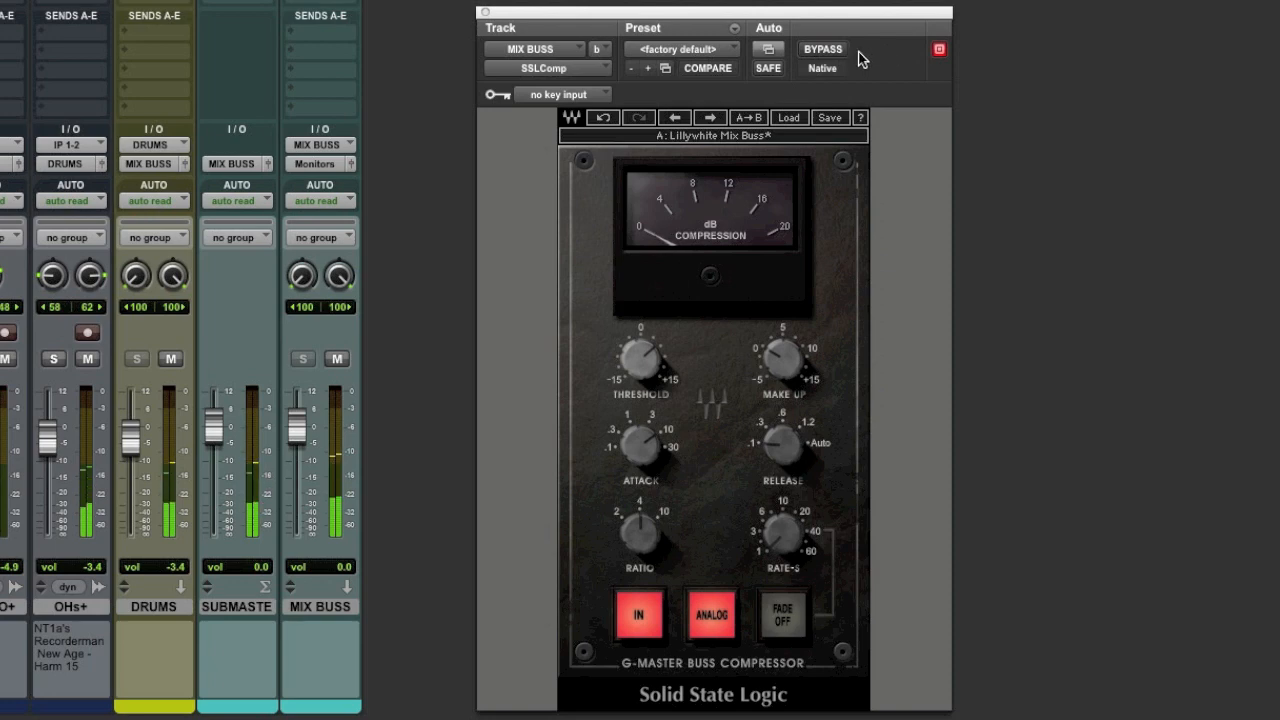
click(843, 53)
click(843, 52)
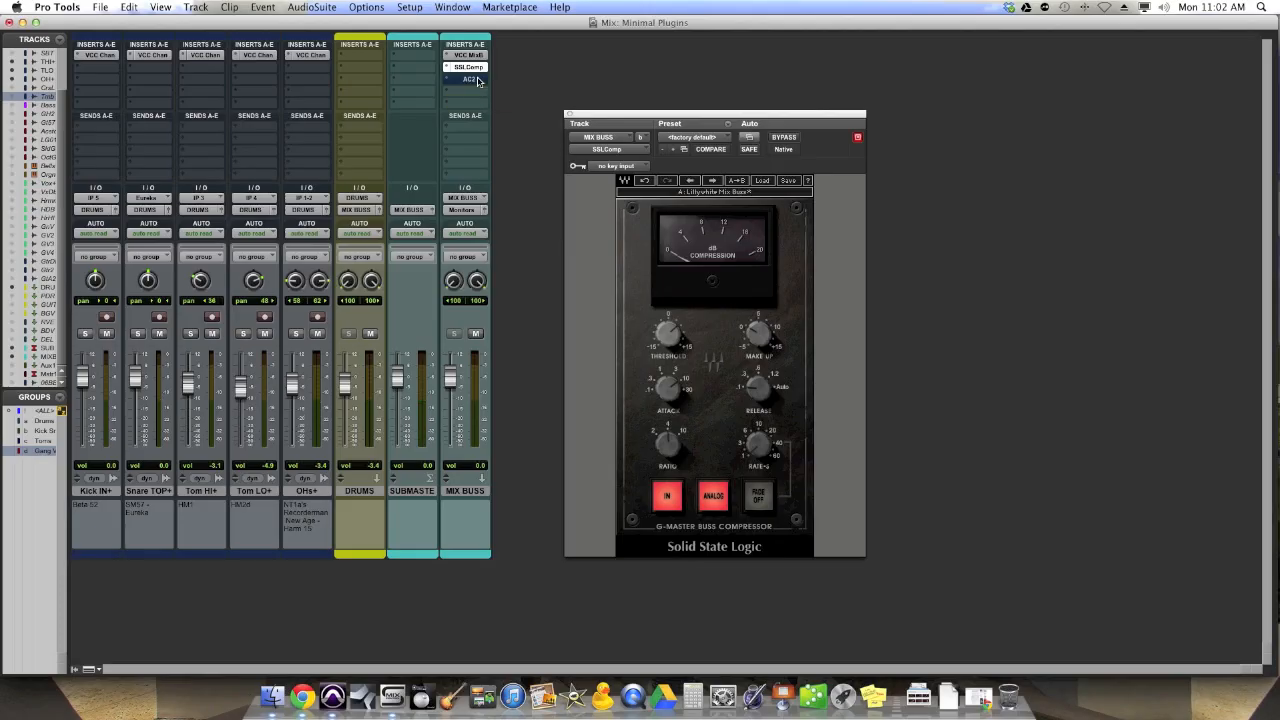
Open AC2 on the MIX BUSS and toggle its bypass to compare the sound, leaving the plug-in active.
click(474, 80)
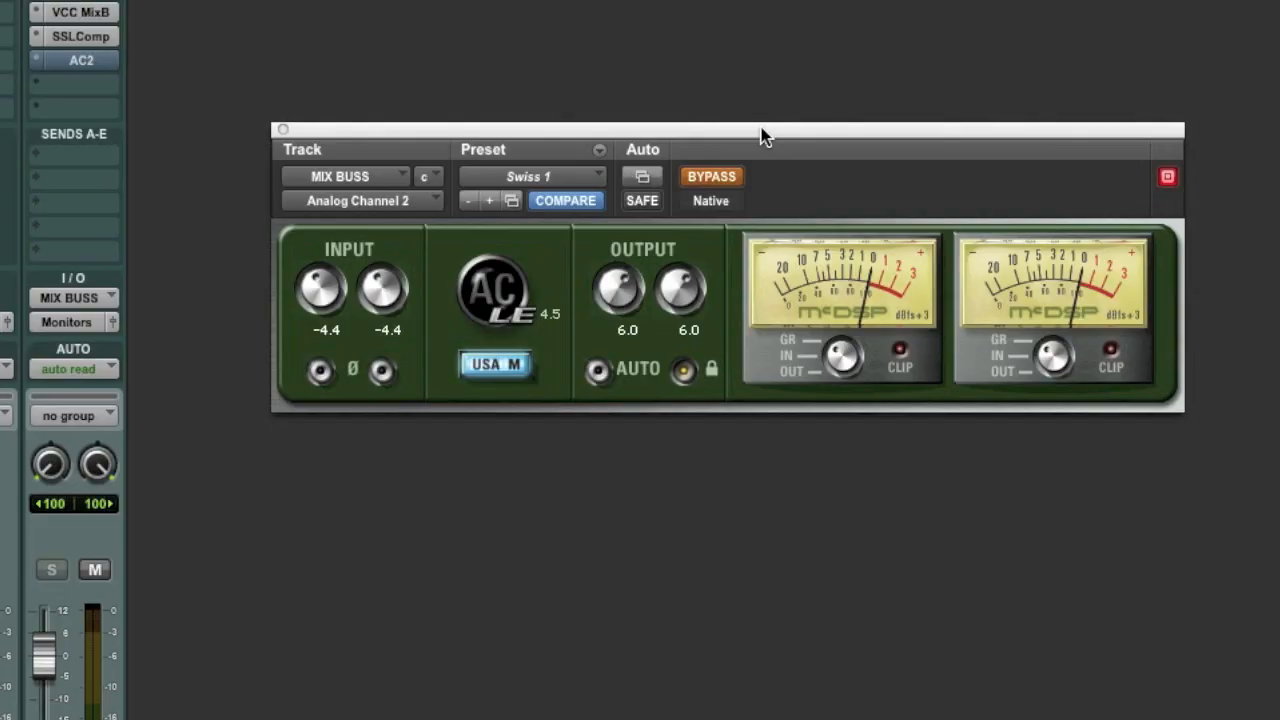
drag(762, 135, 693, 192)
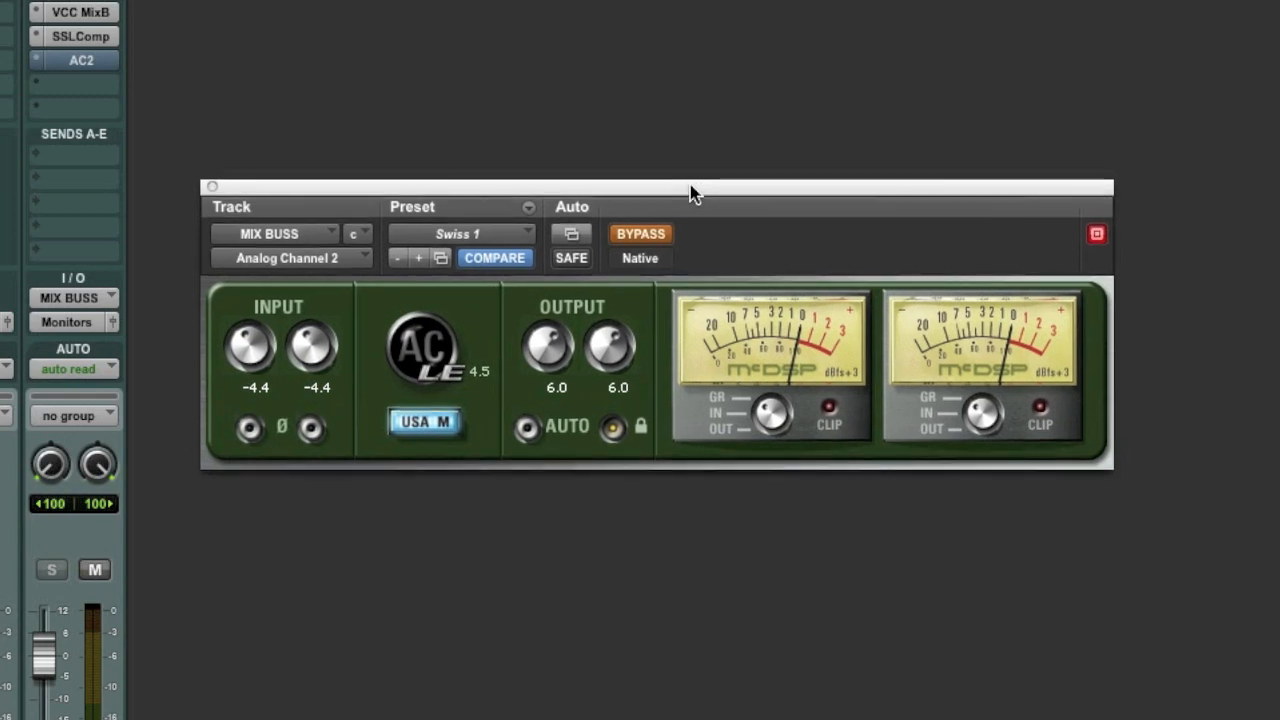
click(650, 236)
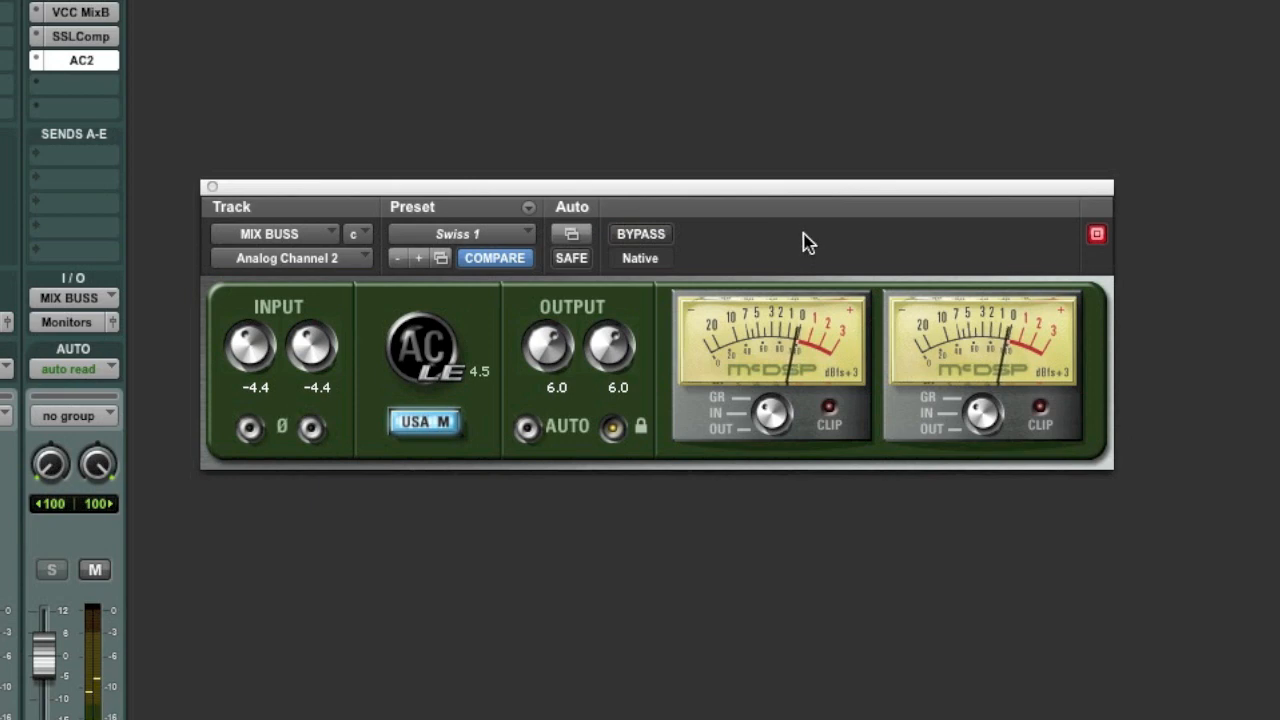
click(659, 238)
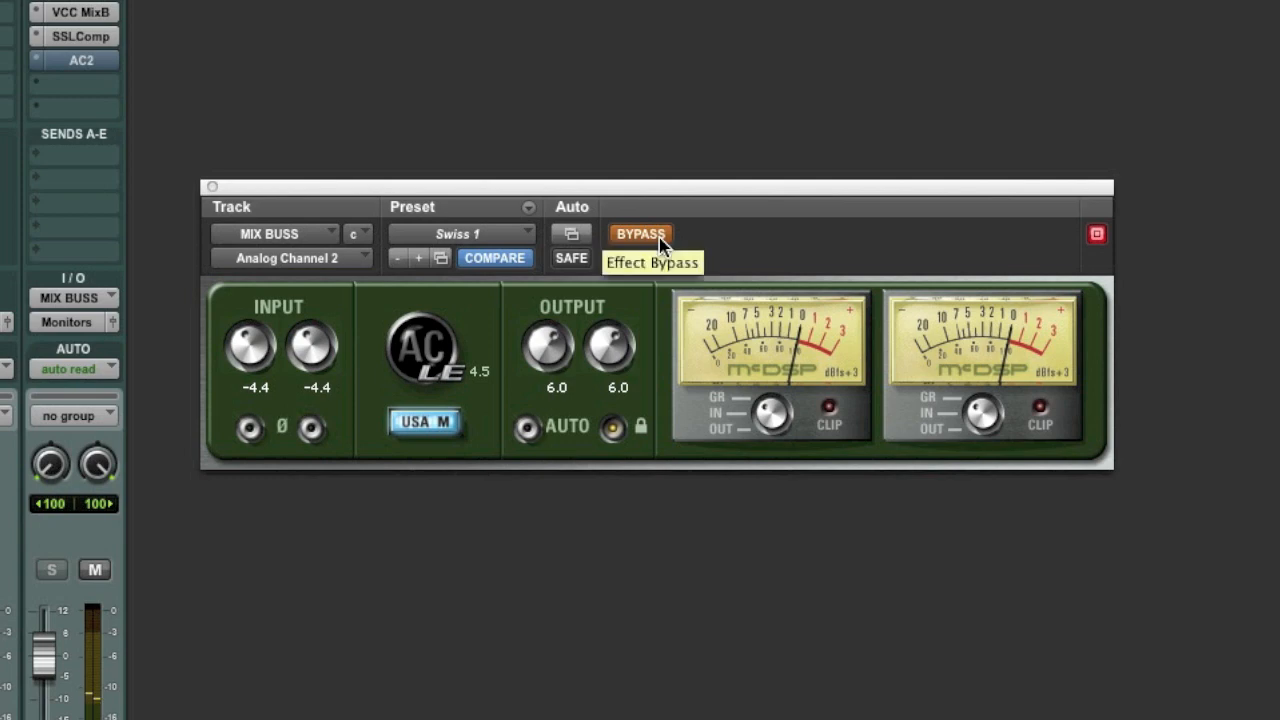
click(659, 238)
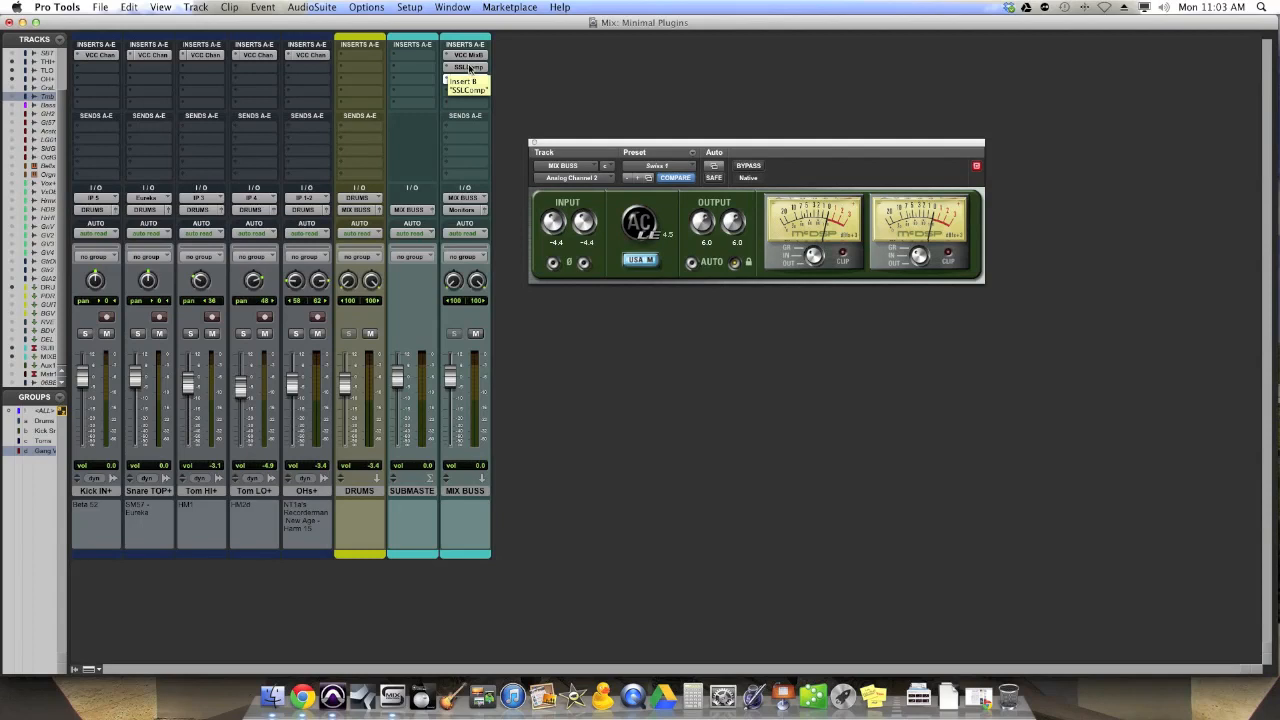
Compare the mix with and without SSLComp and AC2 by bypassing both MIX BUSS inserts repeatedly, and close the AC2 window.
super+click(469, 80)
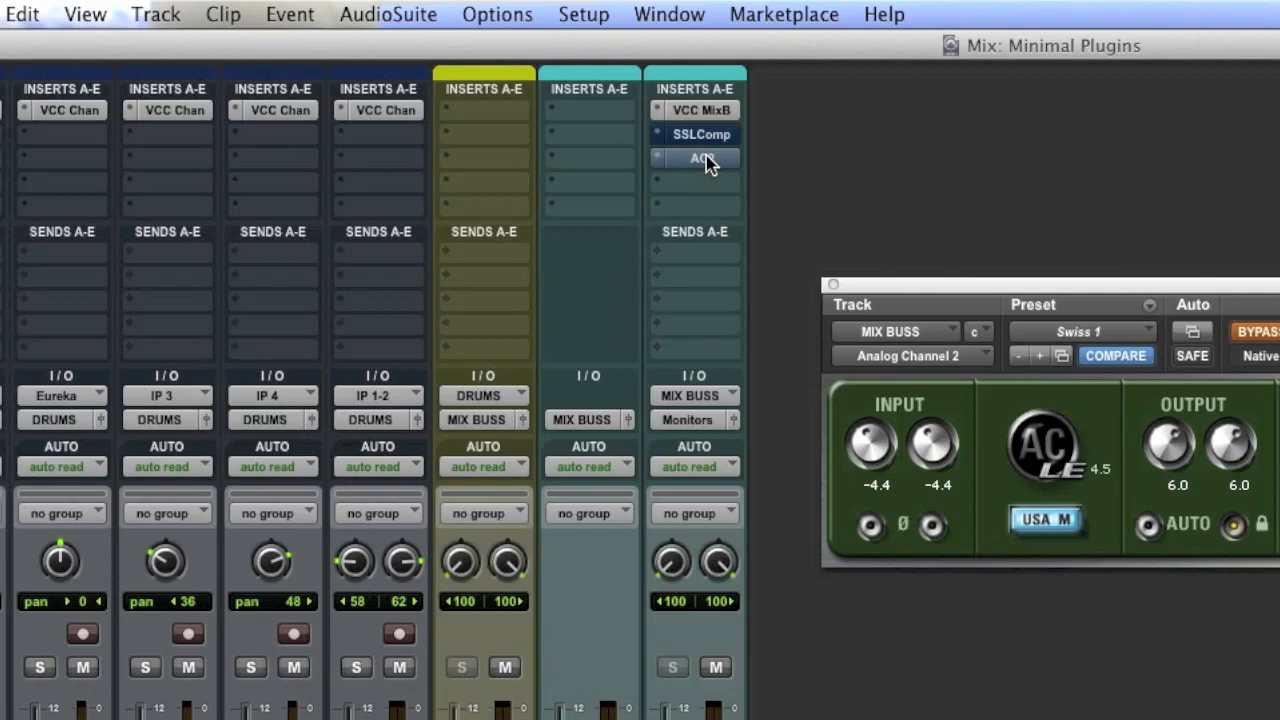
super+click(706, 160)
super+click(719, 136)
super+click(714, 160)
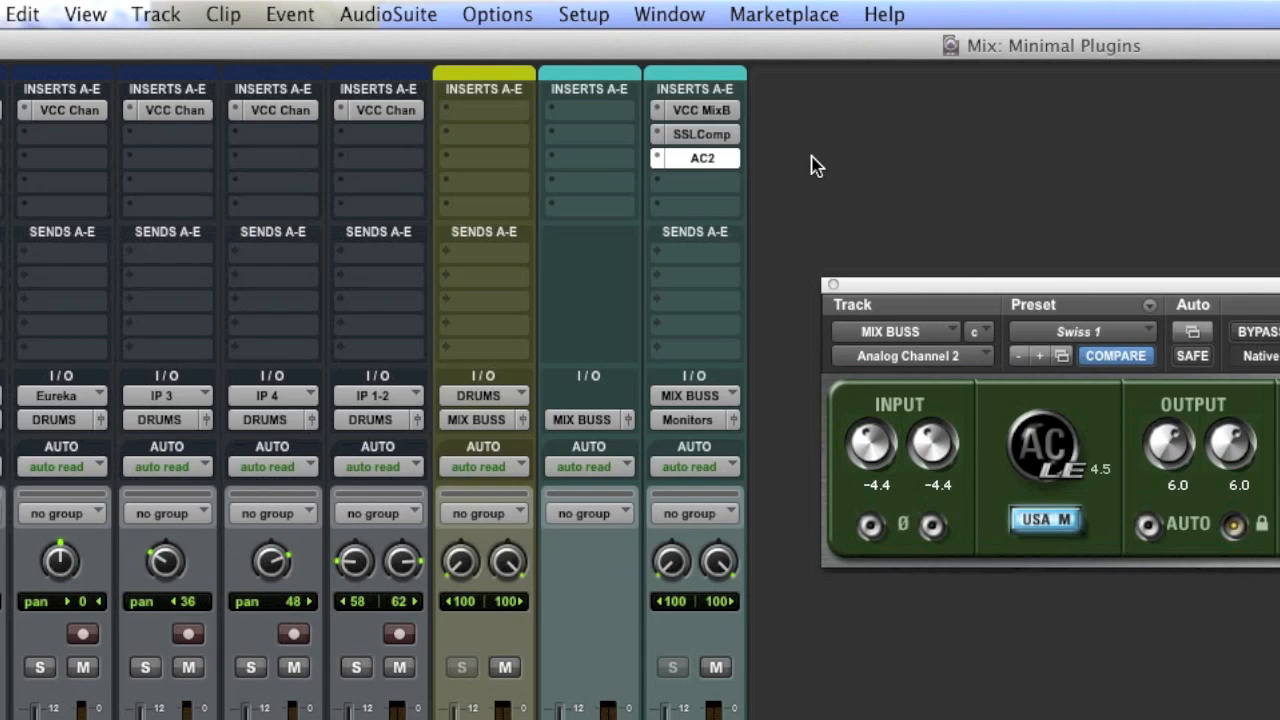
super+click(721, 140)
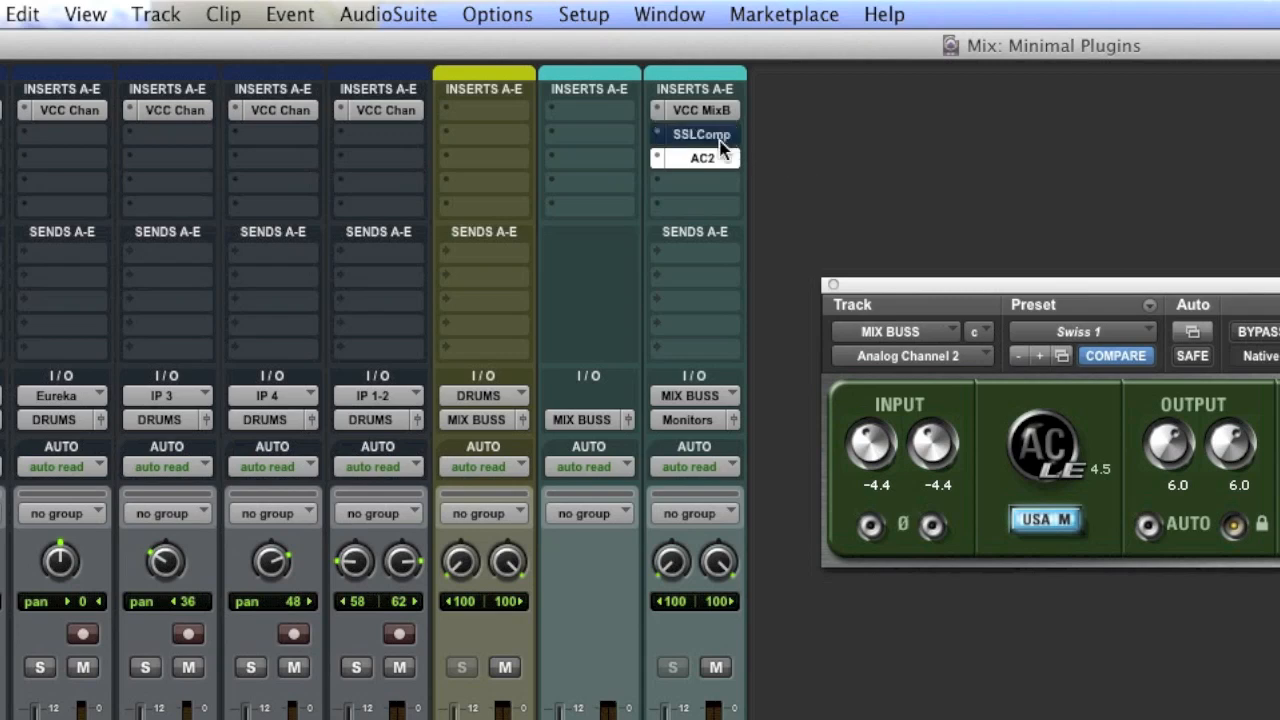
super+click(721, 157)
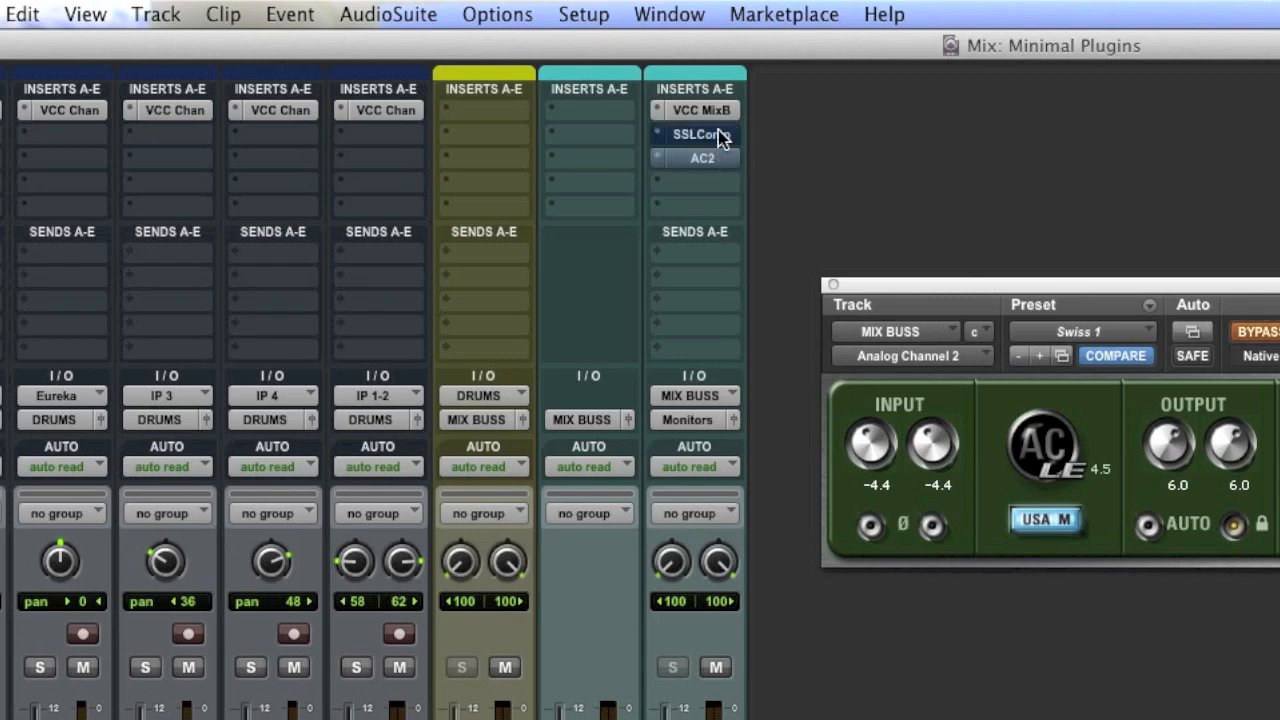
super+click(716, 134)
super+click(716, 158)
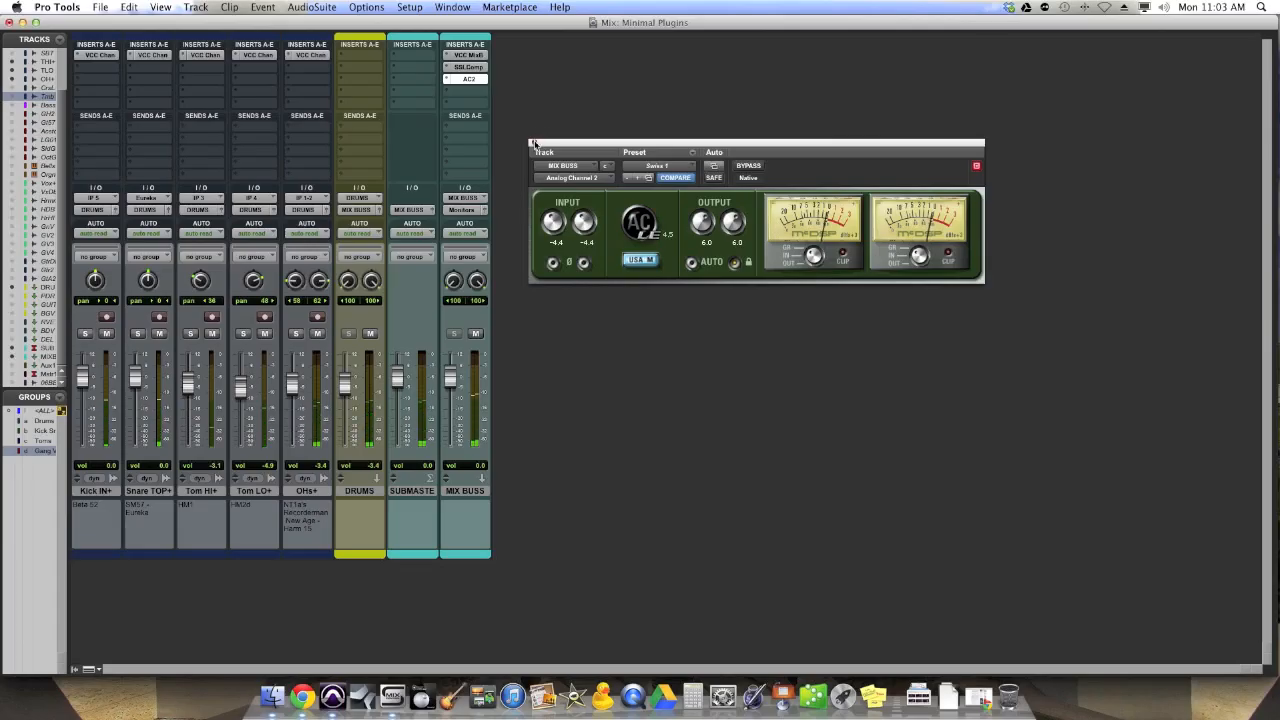
click(533, 143)
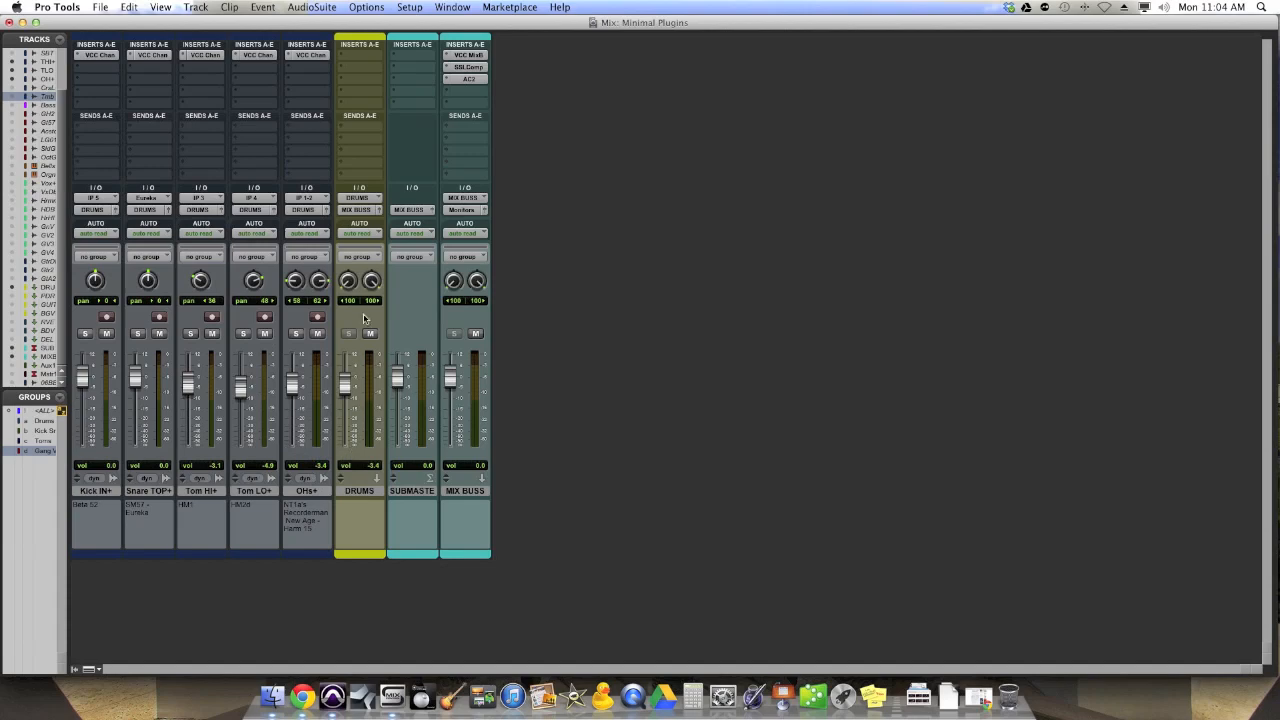
Insert the stereo SSLChannel EQ plug-in in the first insert slot of the DRUMS track and reposition its window.
click(362, 489)
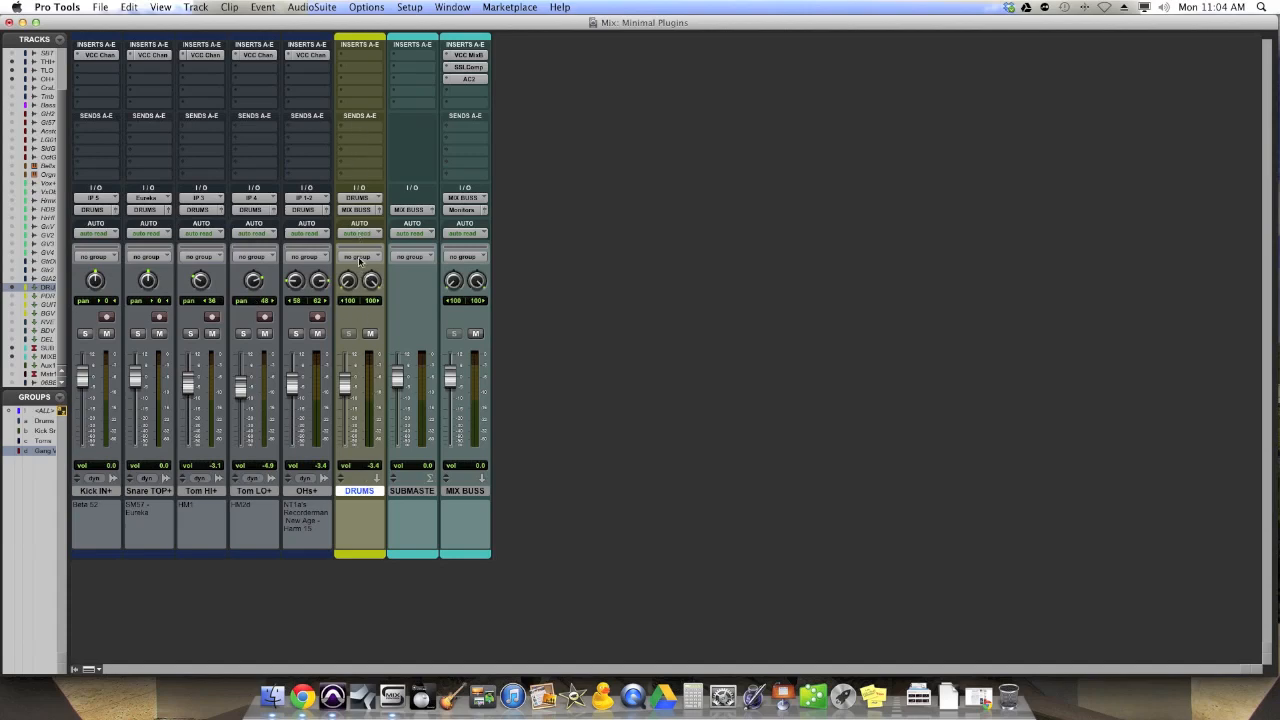
click(362, 56)
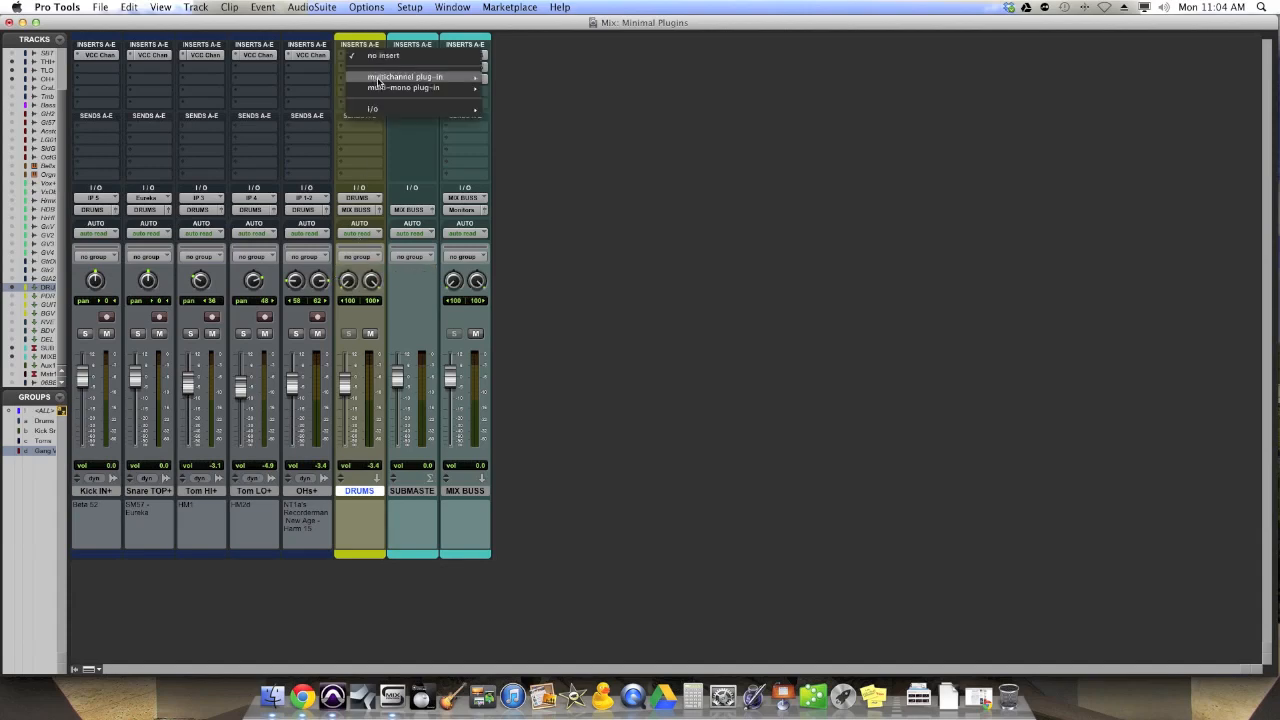
mouse_move(420, 77)
mouse_move(522, 87)
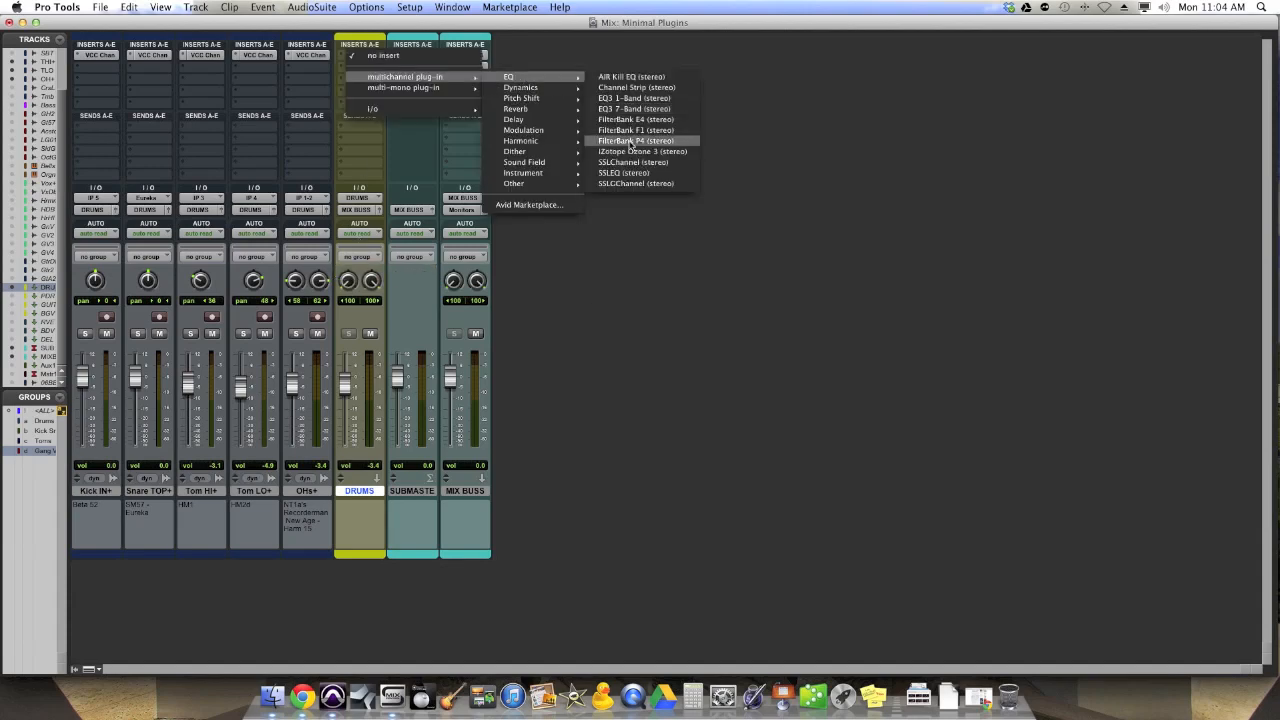
click(636, 163)
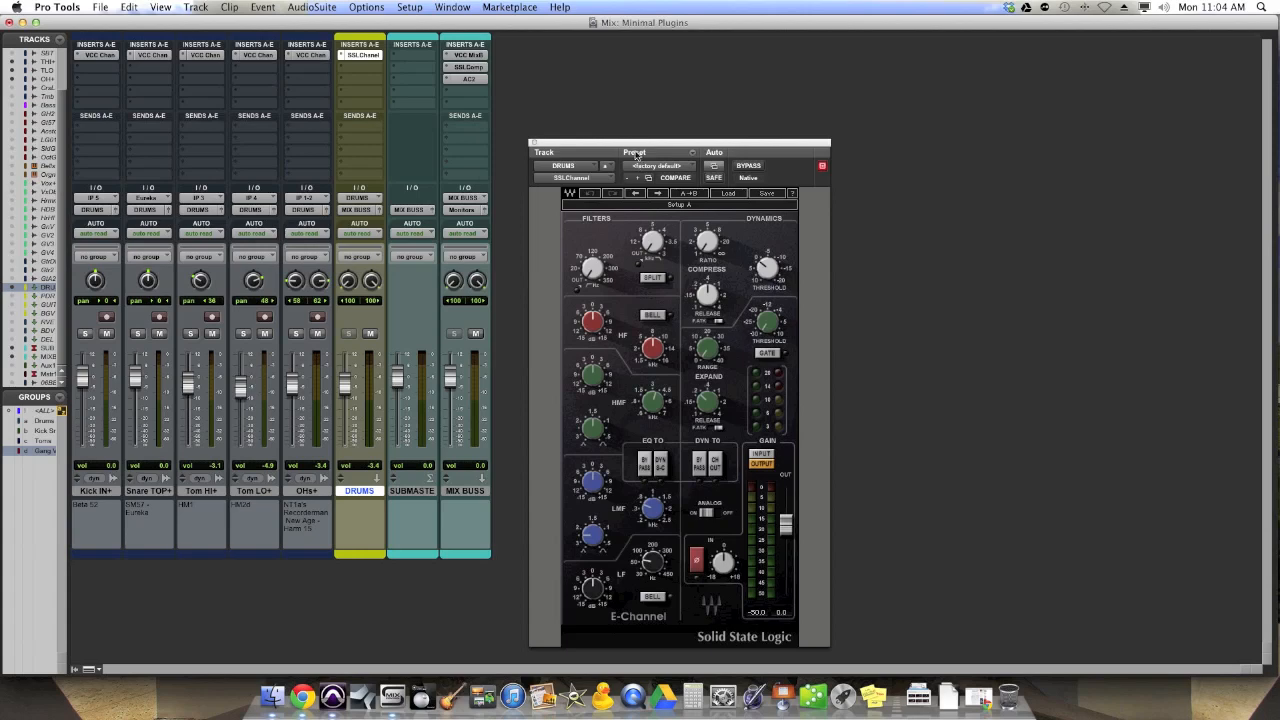
drag(631, 143, 650, 103)
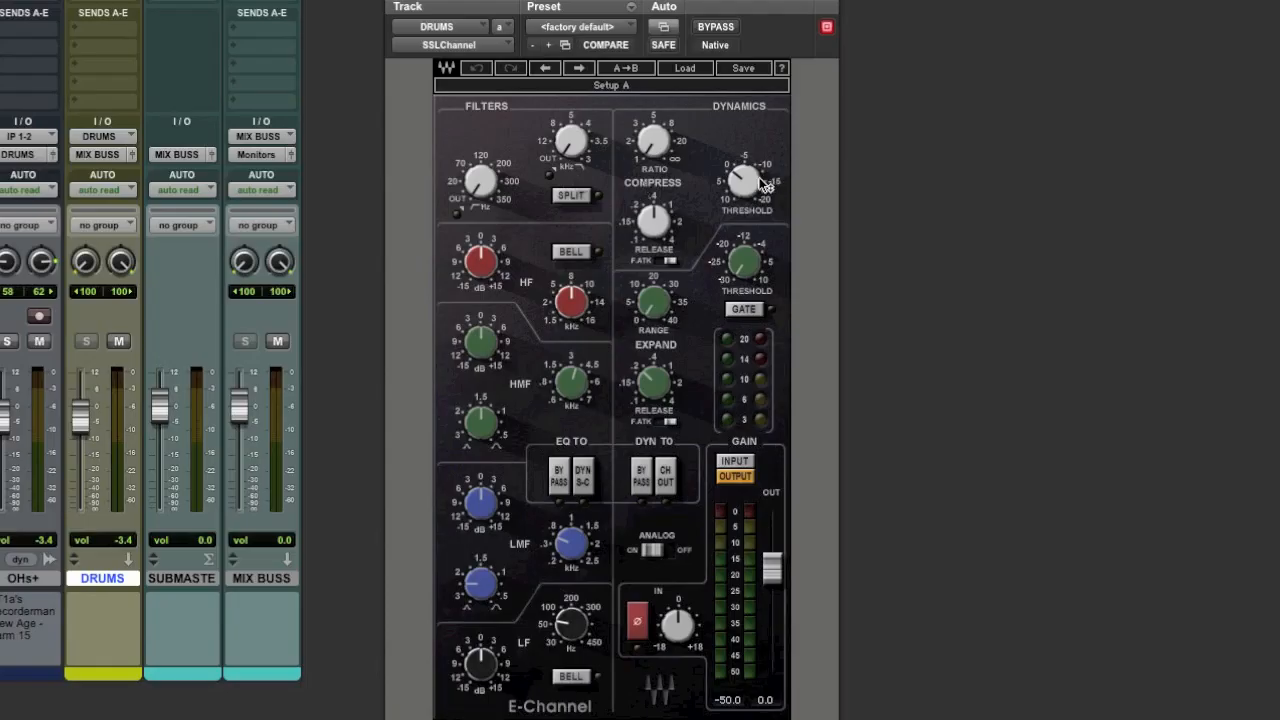
Set the SSLChannel compressor to a threshold of about -20 and a ratio of about 2, with dynamics switched to CH OUT.
click(752, 188)
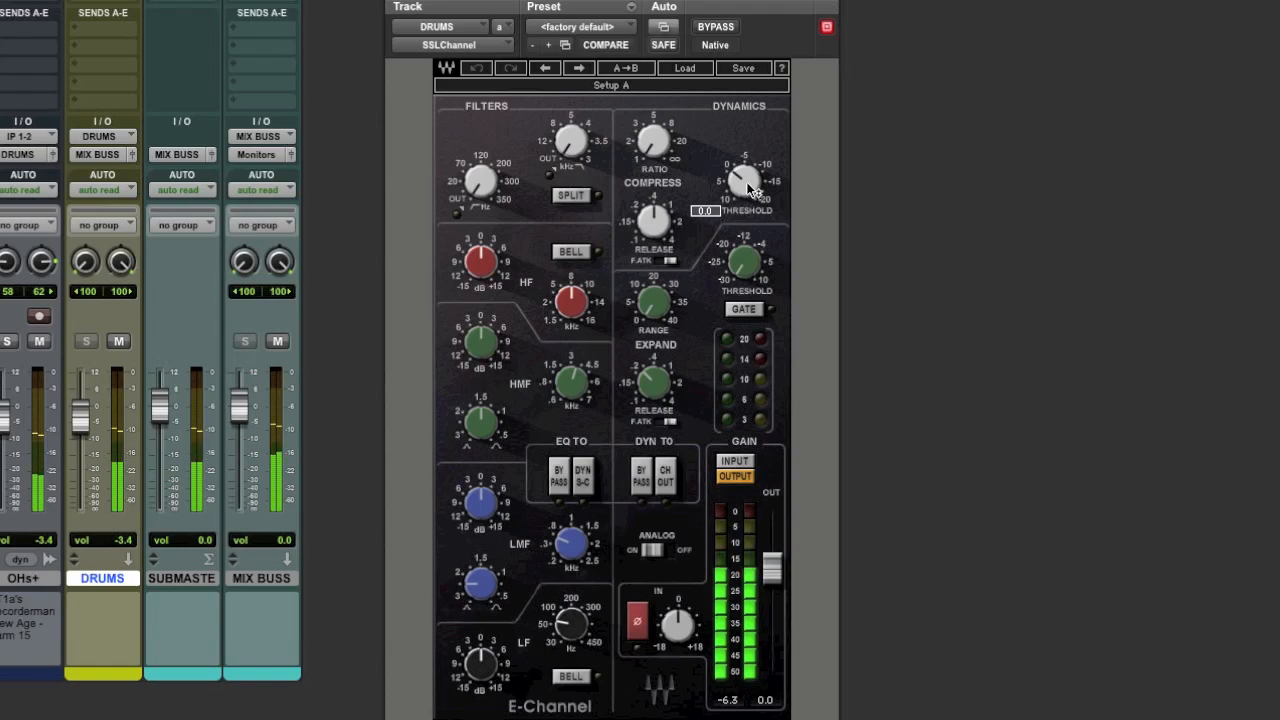
drag(748, 185, 748, 112)
click(655, 143)
drag(655, 143, 655, 124)
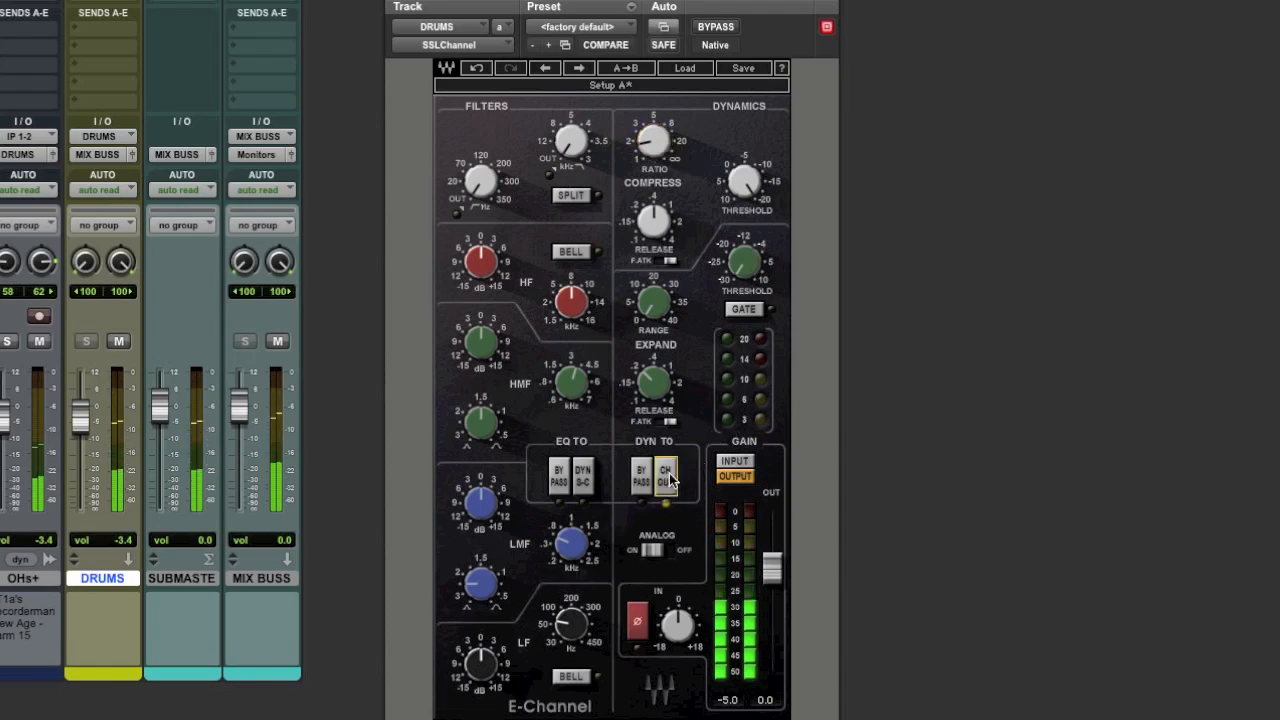
Enable SPLIT for the SSLChannel filters and raise the high-pass filter to about 20 Hz.
click(562, 196)
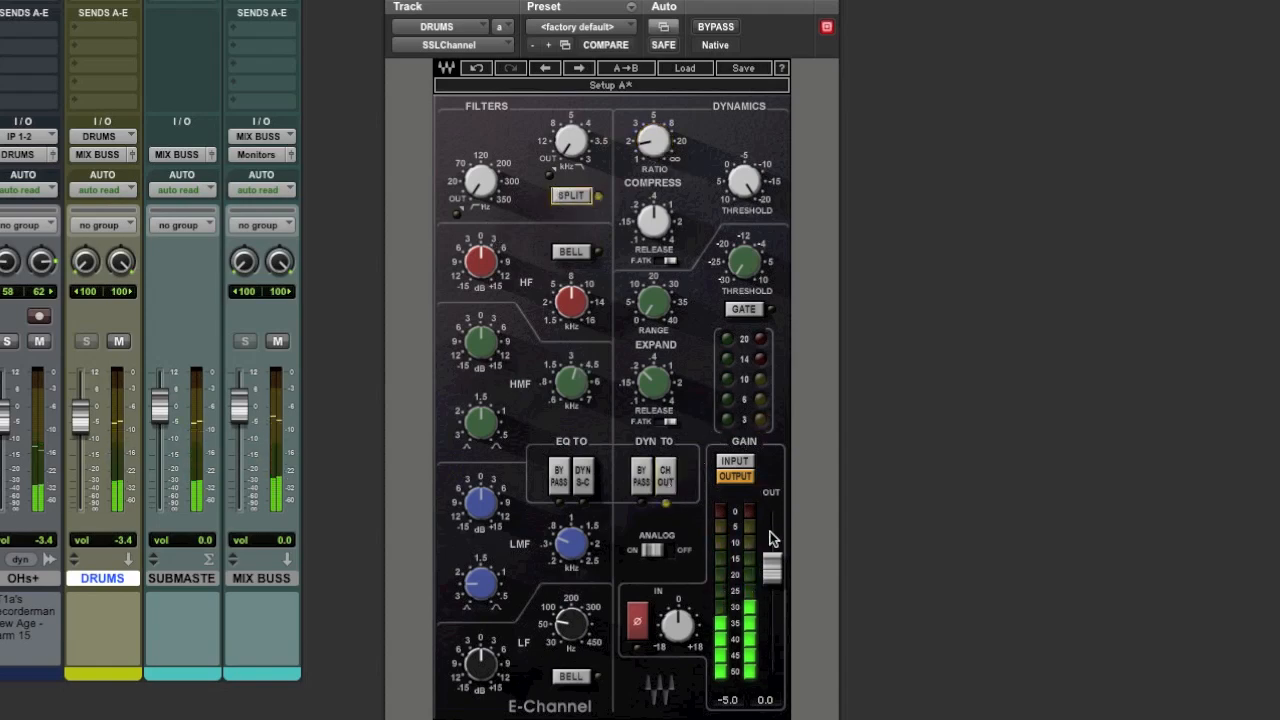
drag(479, 183, 479, 171)
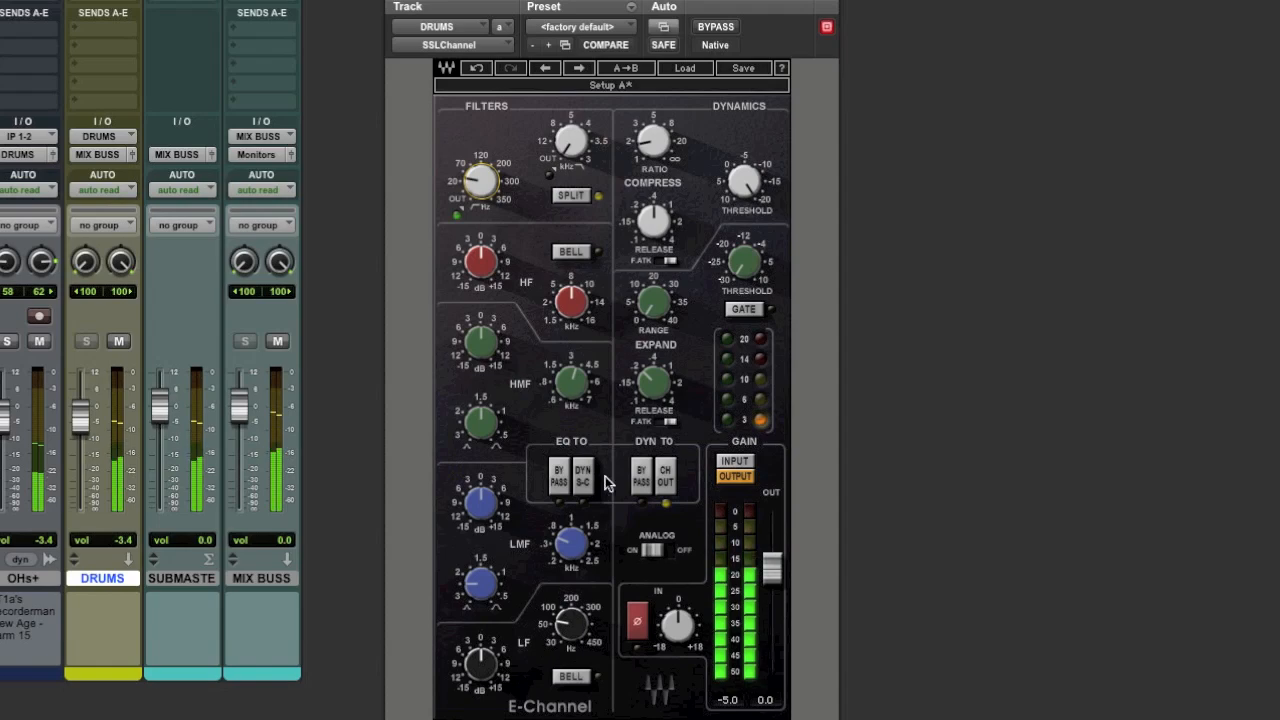
drag(480, 503, 480, 503)
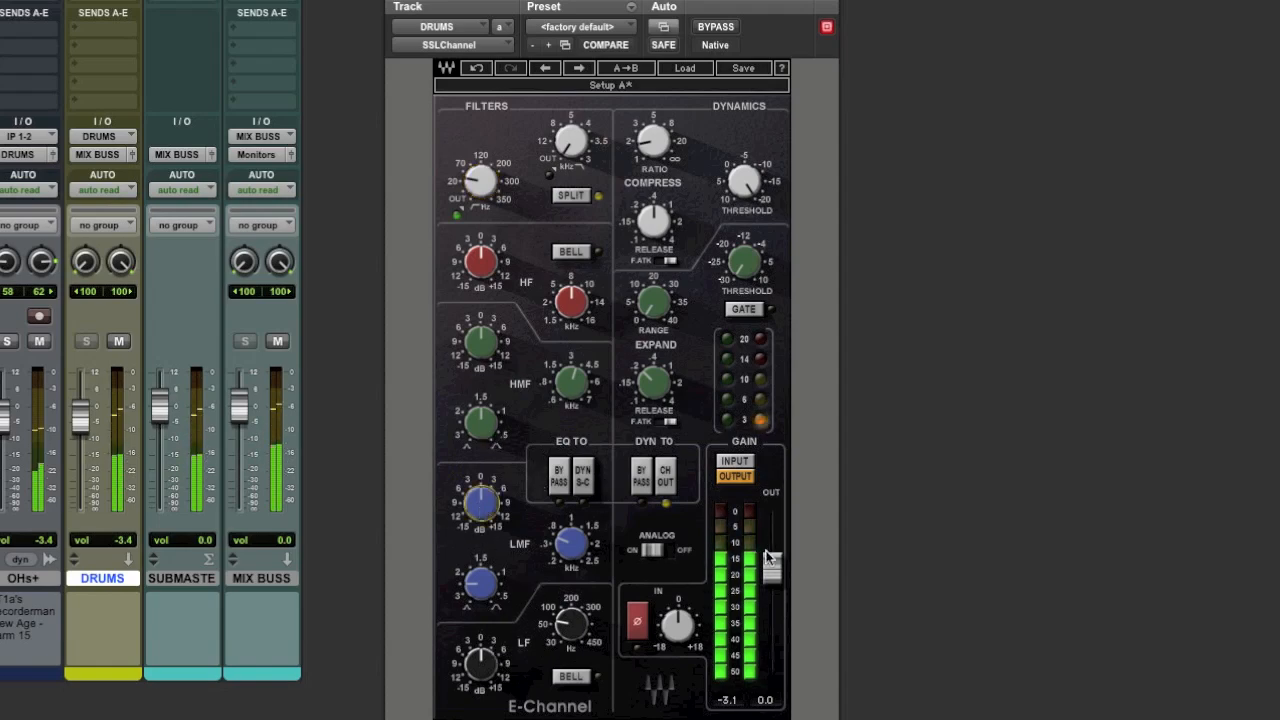
Lower the SSLChannel output level to -2.0 dB, toggling bypass to match loudness and leaving the plug-in active.
drag(772, 567, 772, 575)
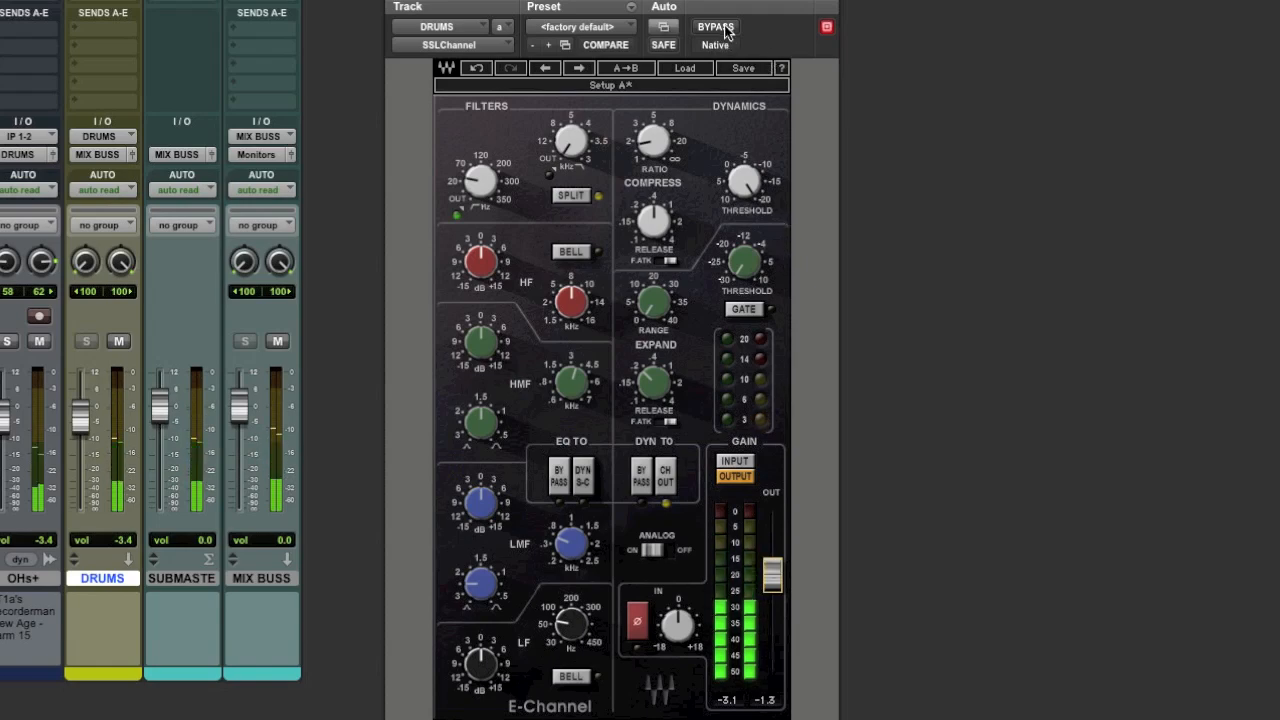
click(725, 29)
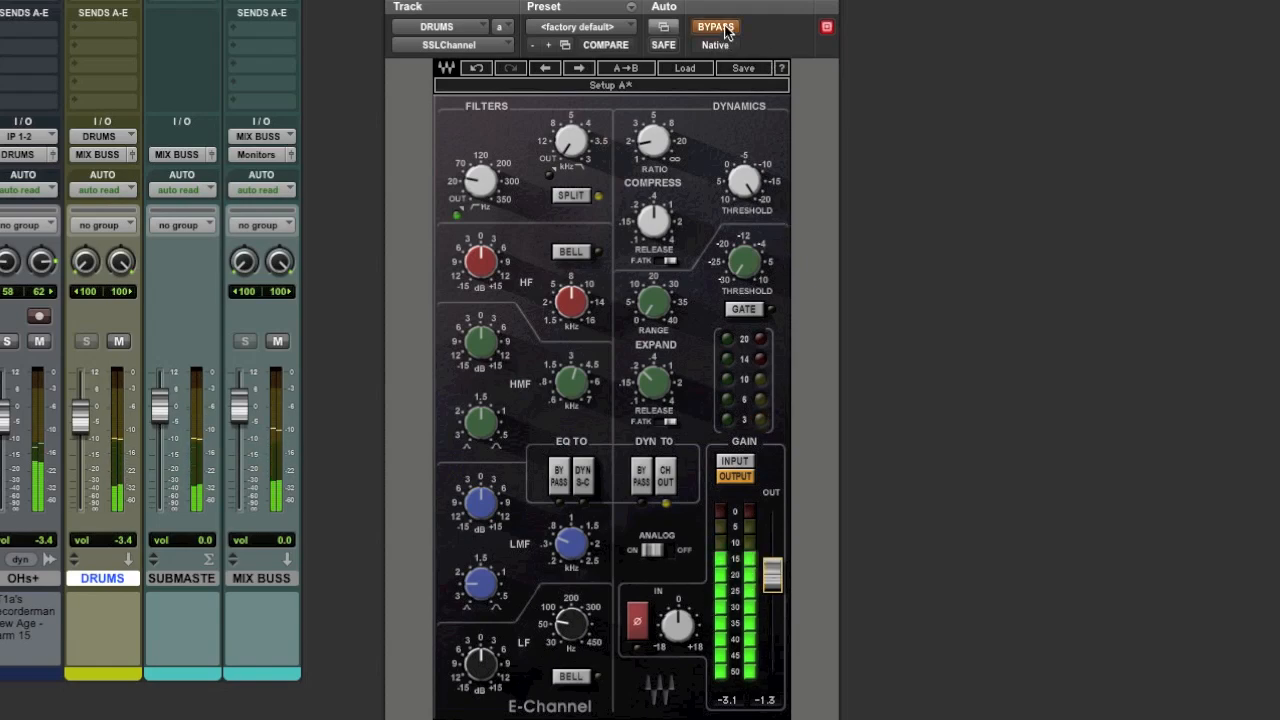
click(725, 29)
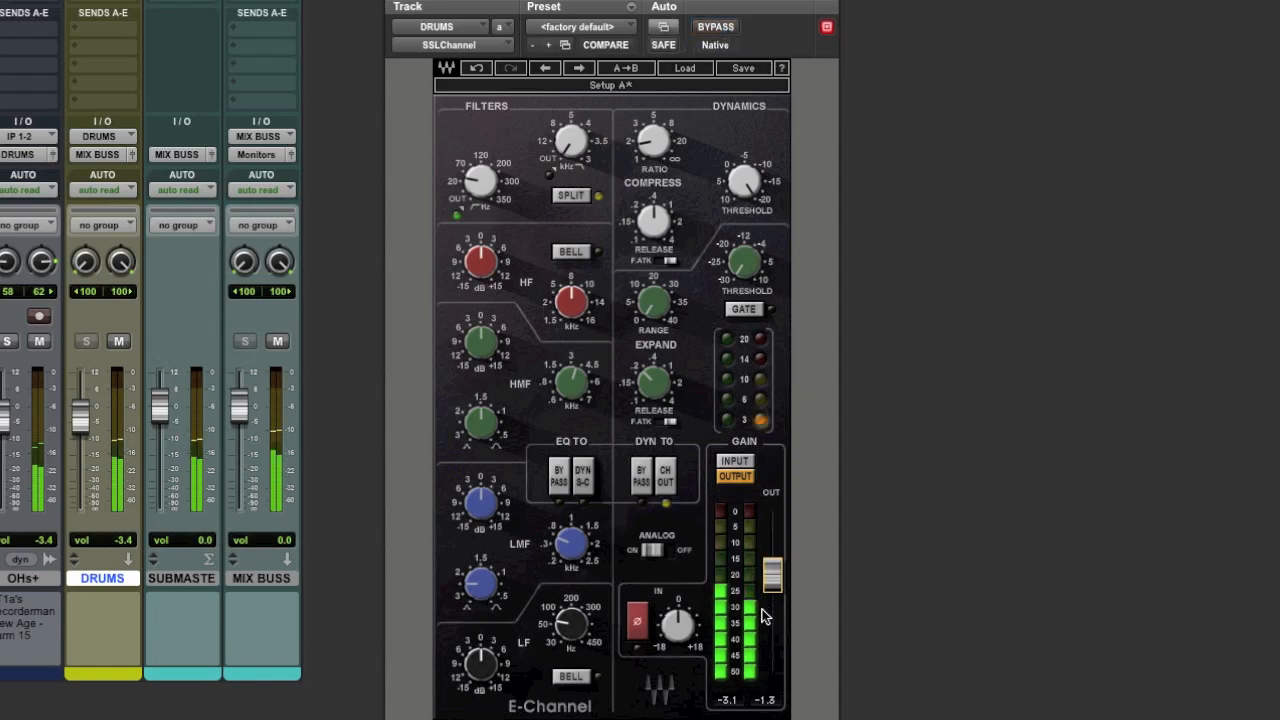
click(725, 31)
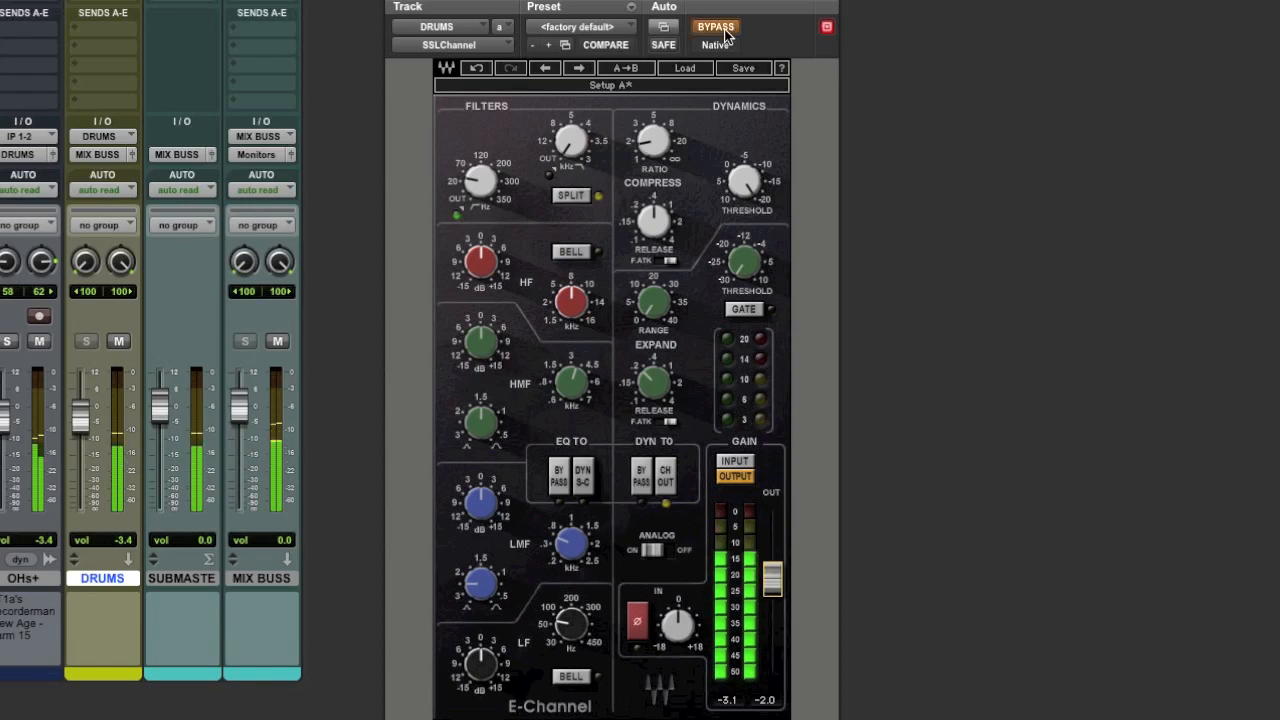
click(725, 31)
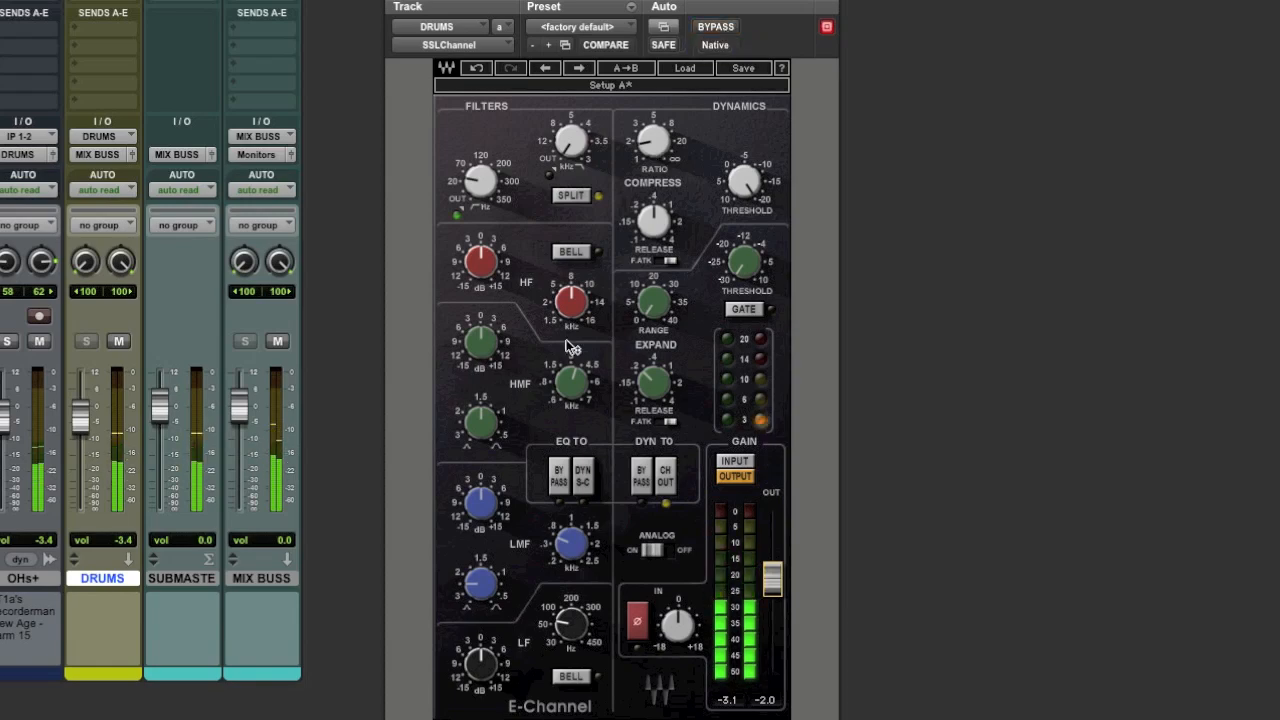
On the DRUMS SSLChannel EQ, cut the LMF gain by about 3 dB and boost the HF gain by about 3 dB.
drag(488, 502, 496, 543)
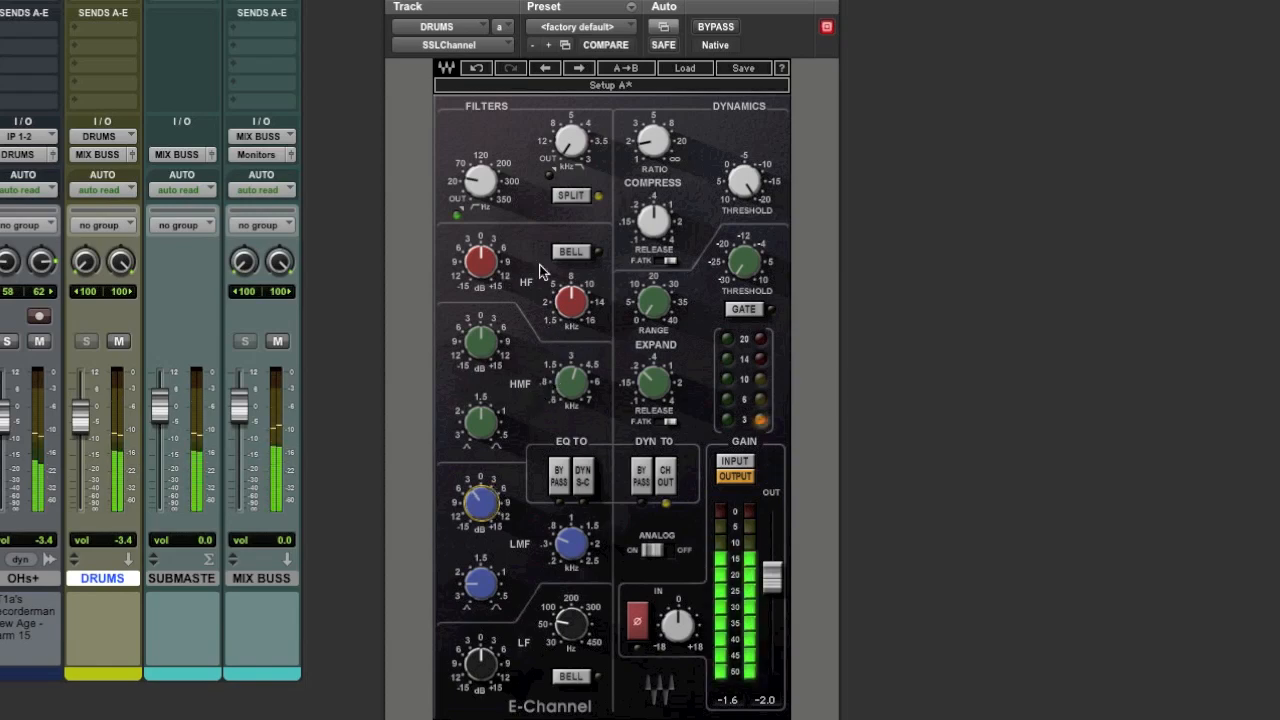
drag(478, 268, 478, 250)
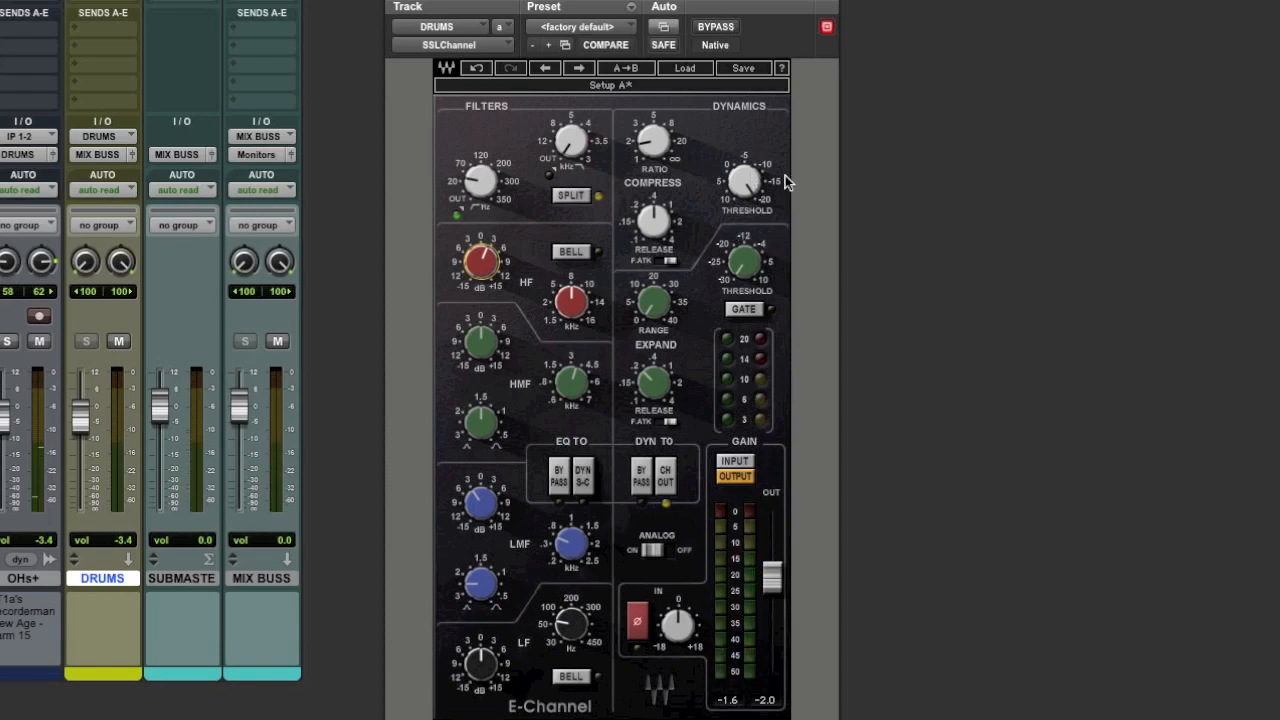
mouse_move(645, 152)
mouse_move(658, 218)
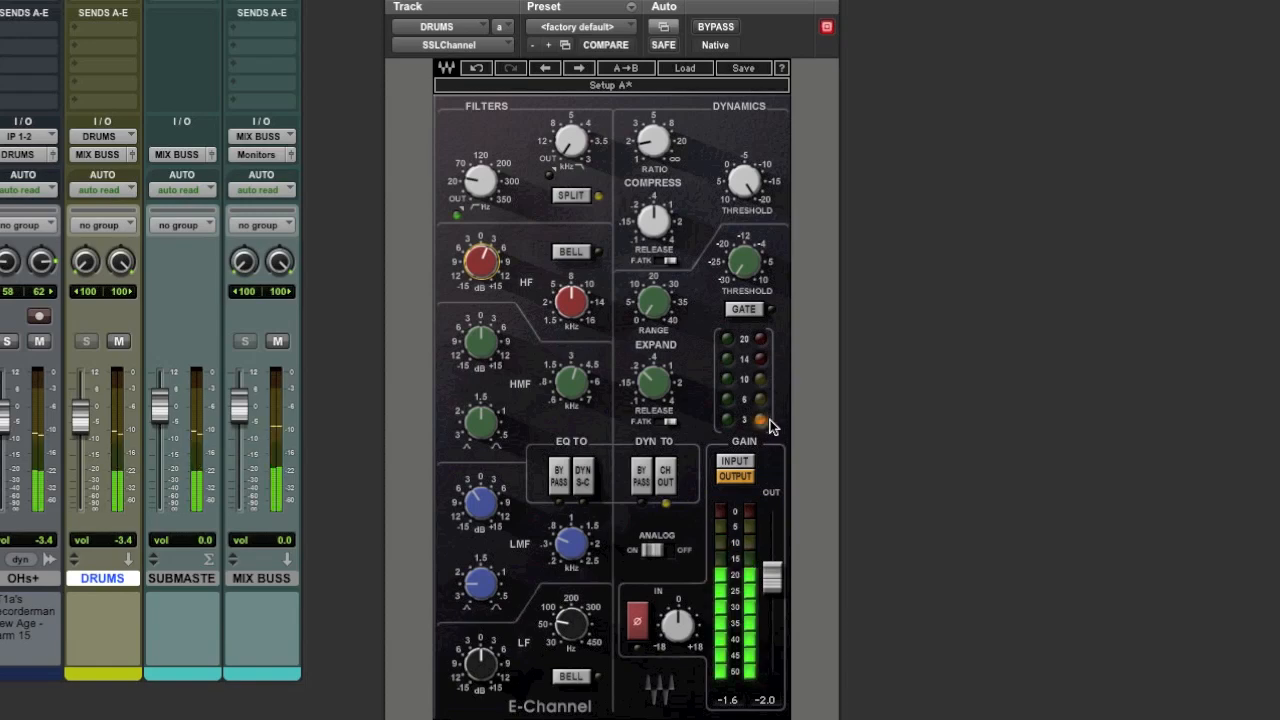
key(space)
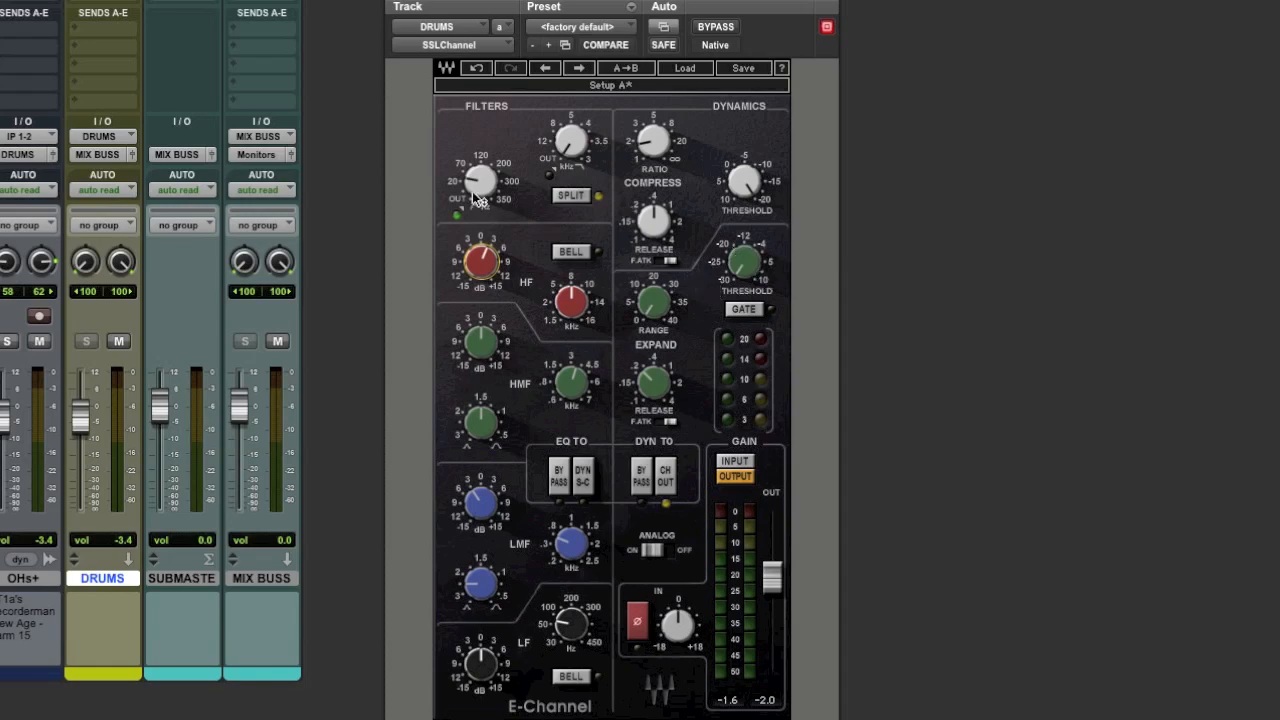
drag(472, 191, 474, 182)
Play the session and compare the drums with SSLChannel bypassed and active, leaving the plug-in active.
mouse_move(486, 500)
mouse_move(575, 545)
mouse_move(485, 262)
mouse_move(574, 305)
key(space)
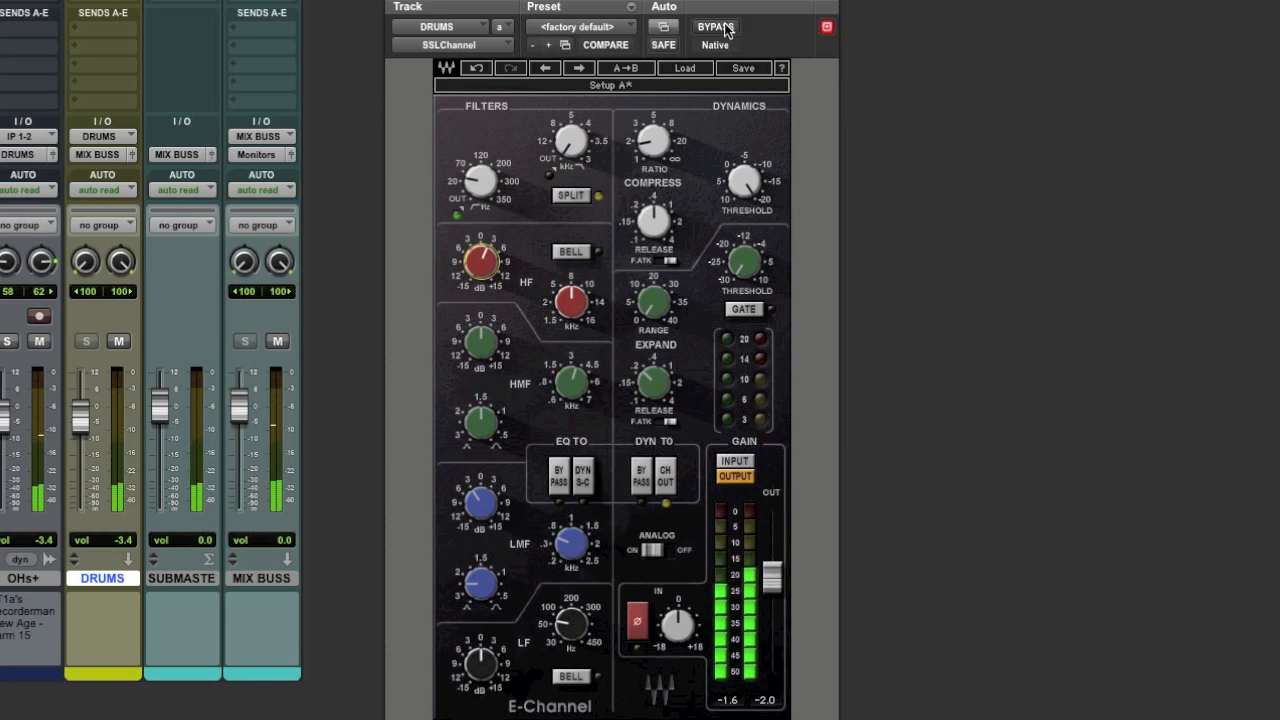
click(727, 28)
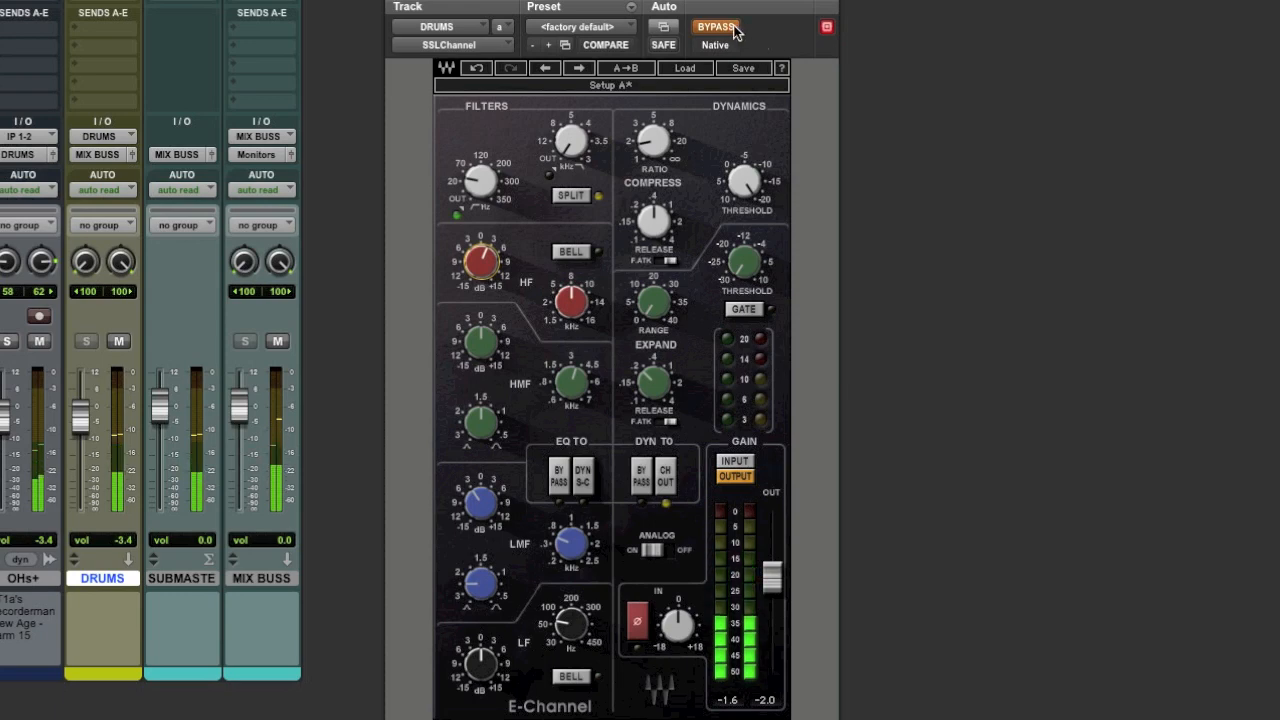
click(733, 30)
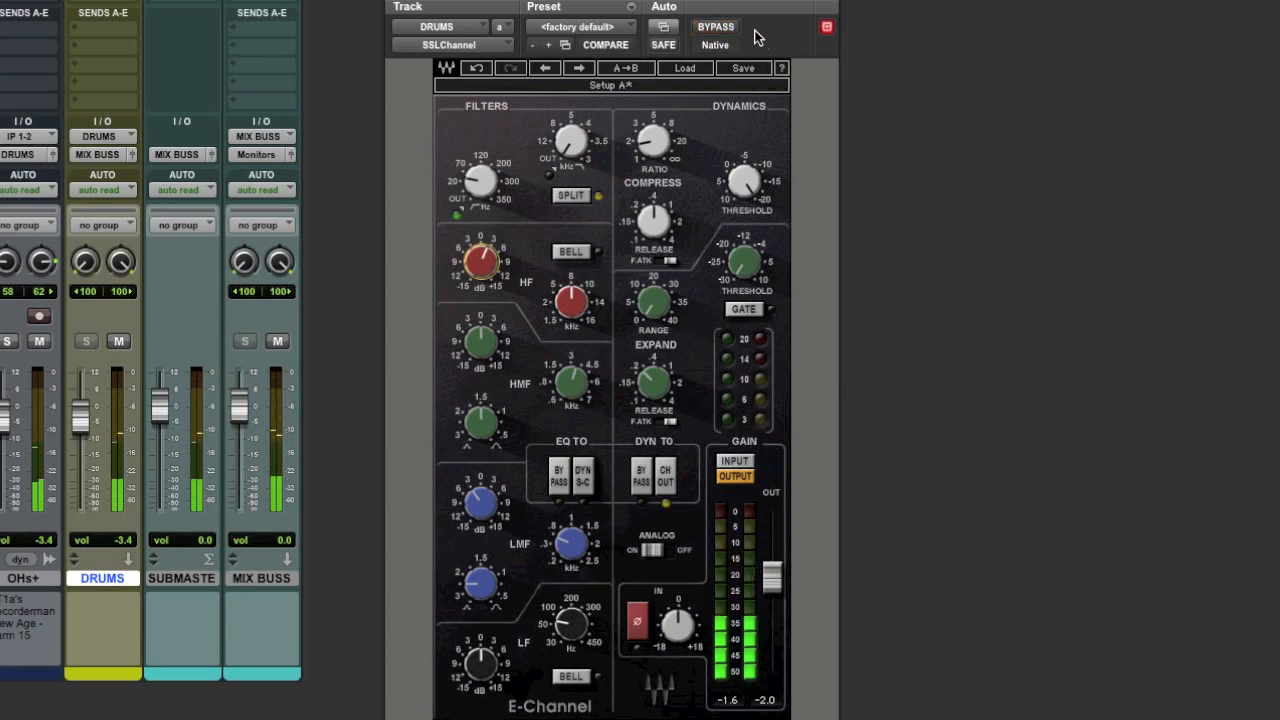
click(748, 30)
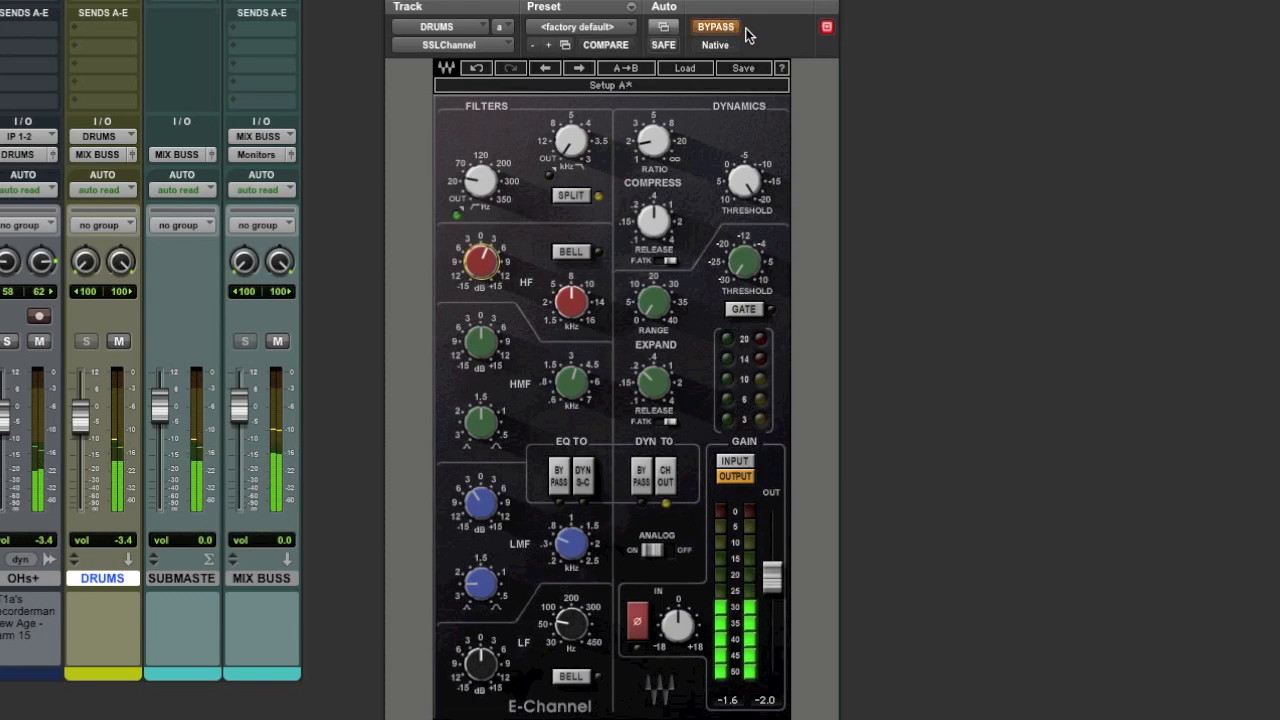
click(729, 31)
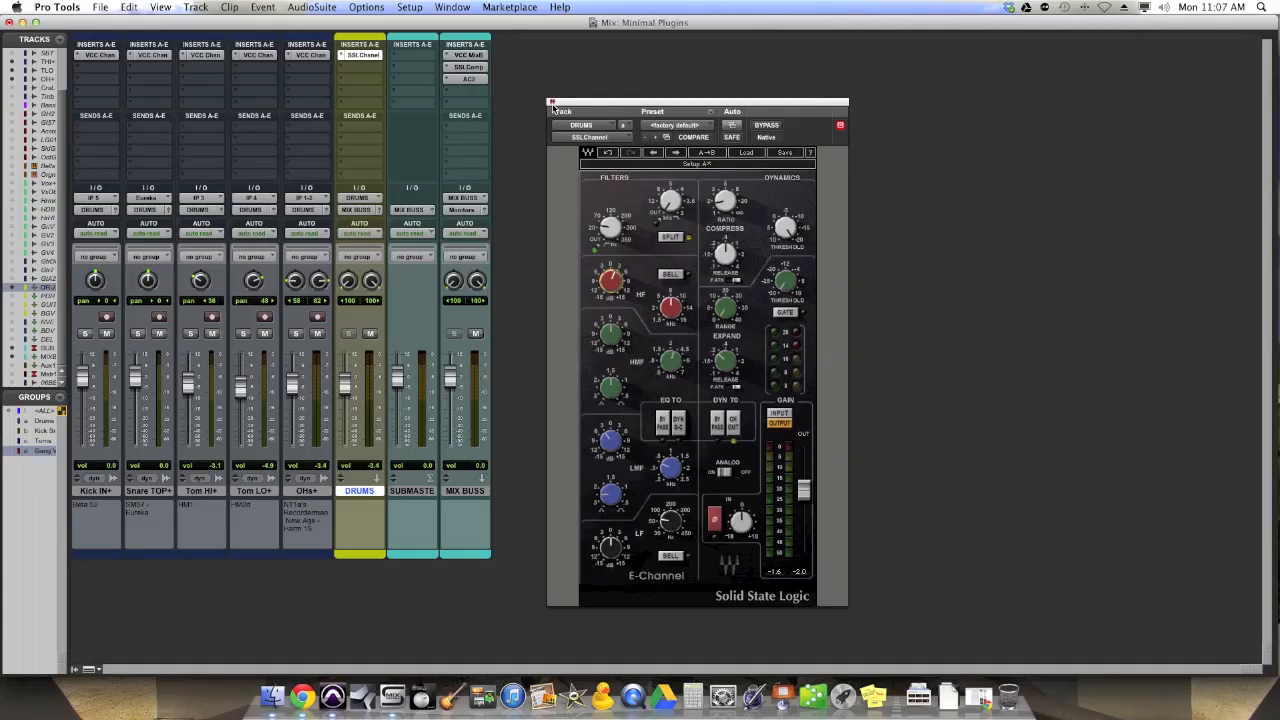
Review the SSLComp and AC2 settings on MIX BUSS and SSLChannel on DRUMS, and close the plug-in window.
click(551, 102)
click(468, 67)
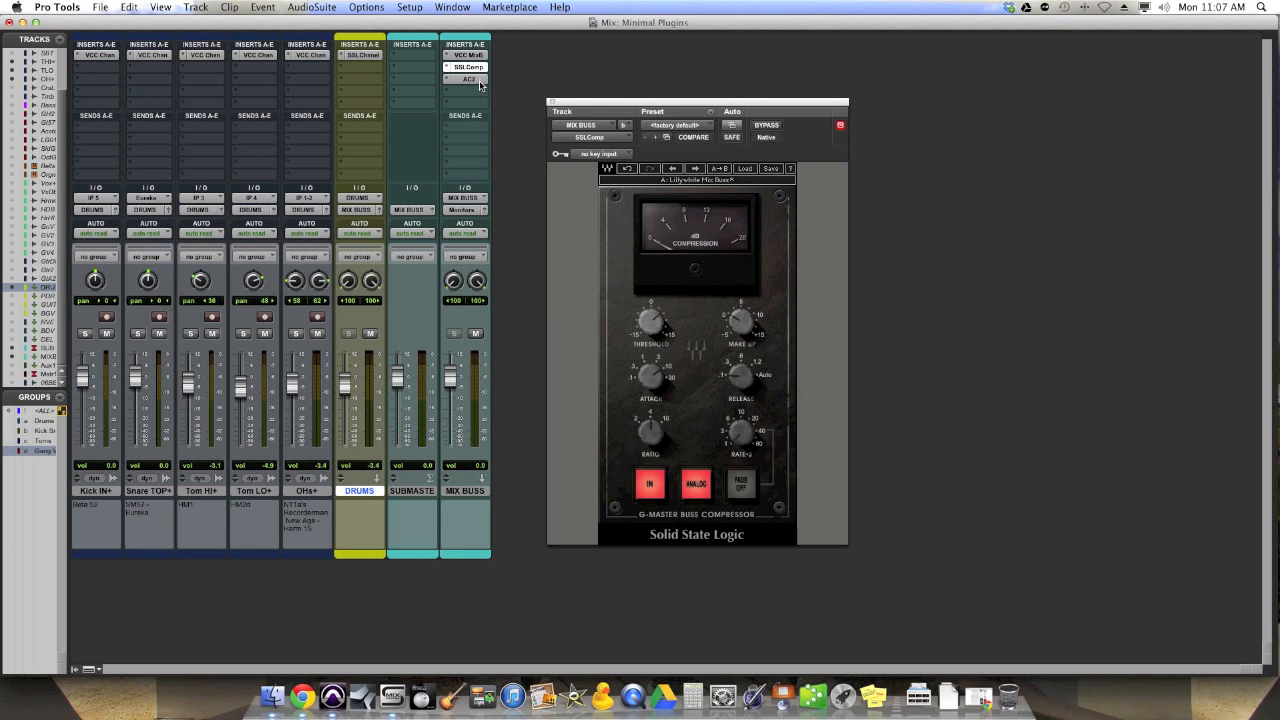
click(469, 79)
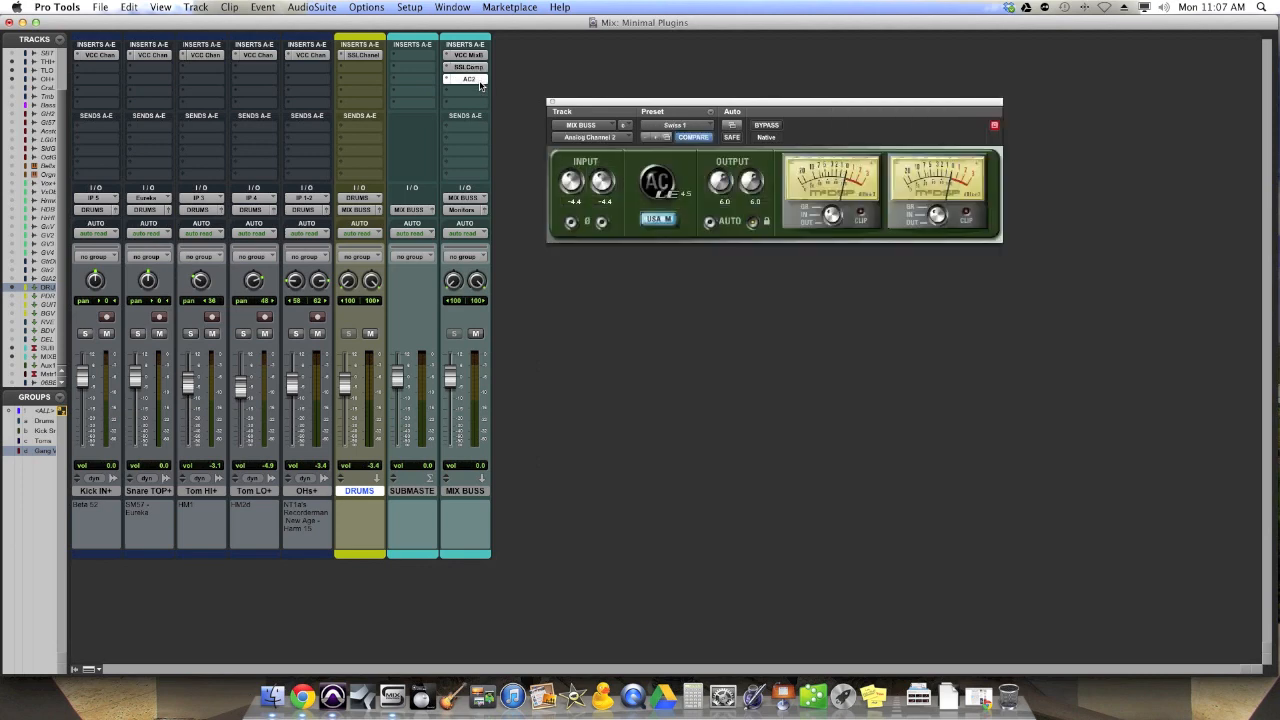
click(363, 55)
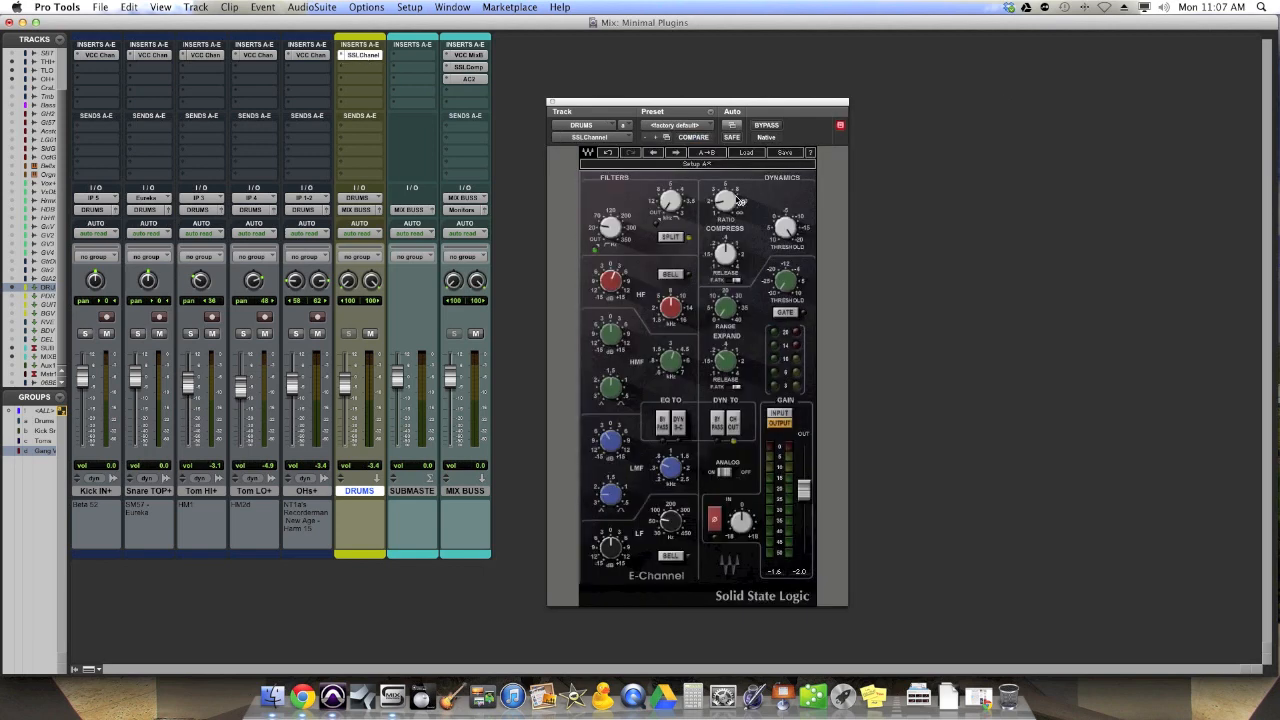
click(552, 103)
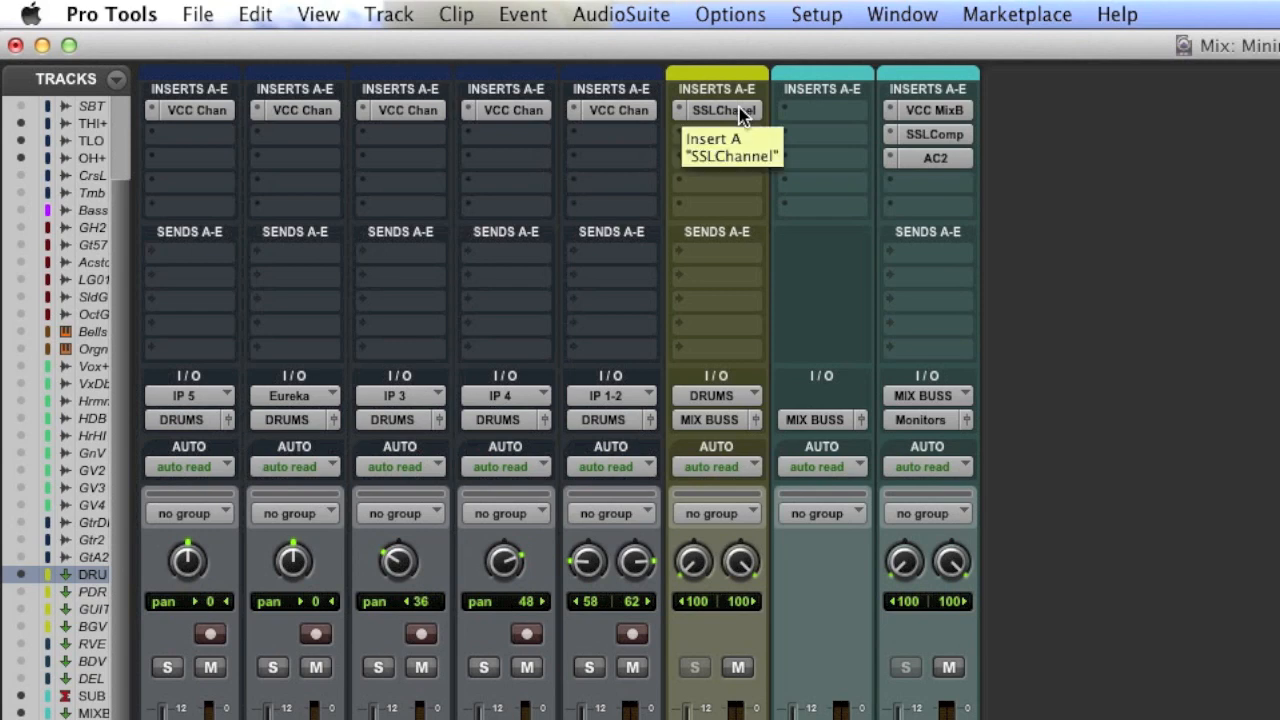
Compare the mix by bypassing SSLChannel on DRUMS and SSLComp and AC2 on MIX BUSS, and reactivate all three.
super+click(740, 112)
super+click(903, 134)
super+click(914, 157)
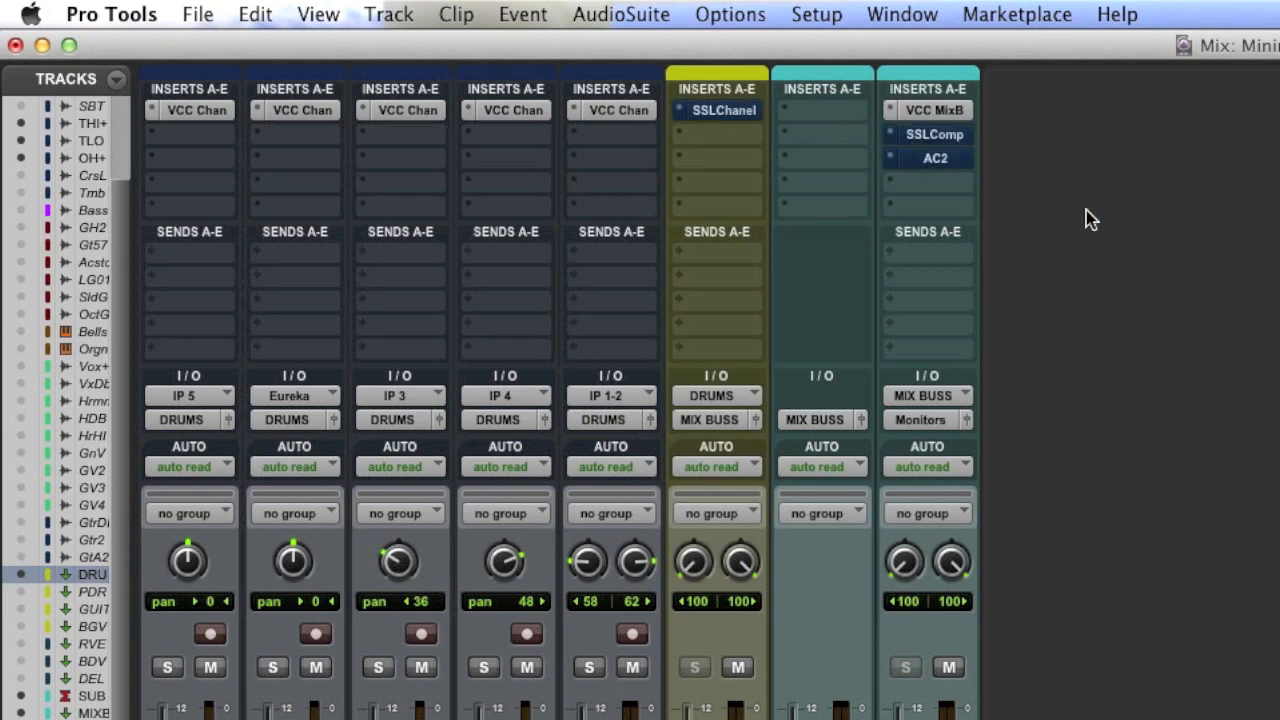
super+click(914, 158)
super+click(900, 134)
super+click(745, 110)
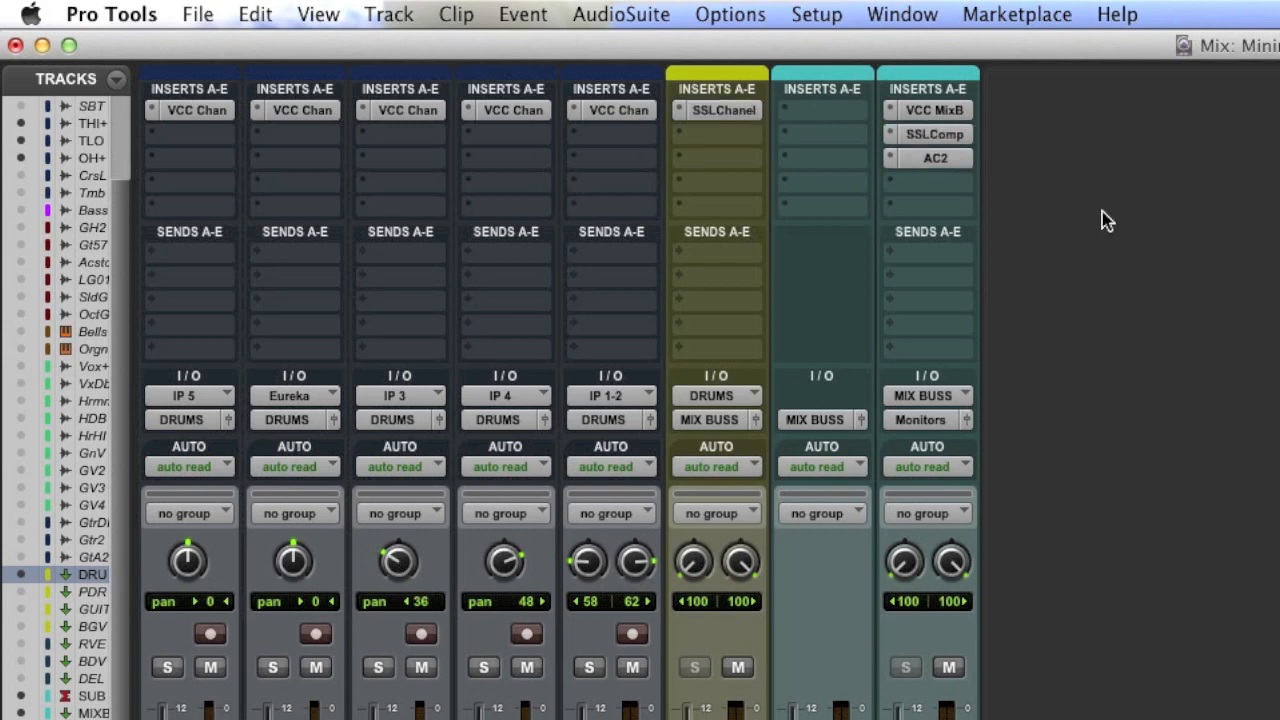
Repeat the bypass comparison of the DRUMS SSLChannel and the MIX BUSS SSLComp and AC2, leaving all three active.
super+click(740, 111)
super+click(905, 136)
super+click(911, 156)
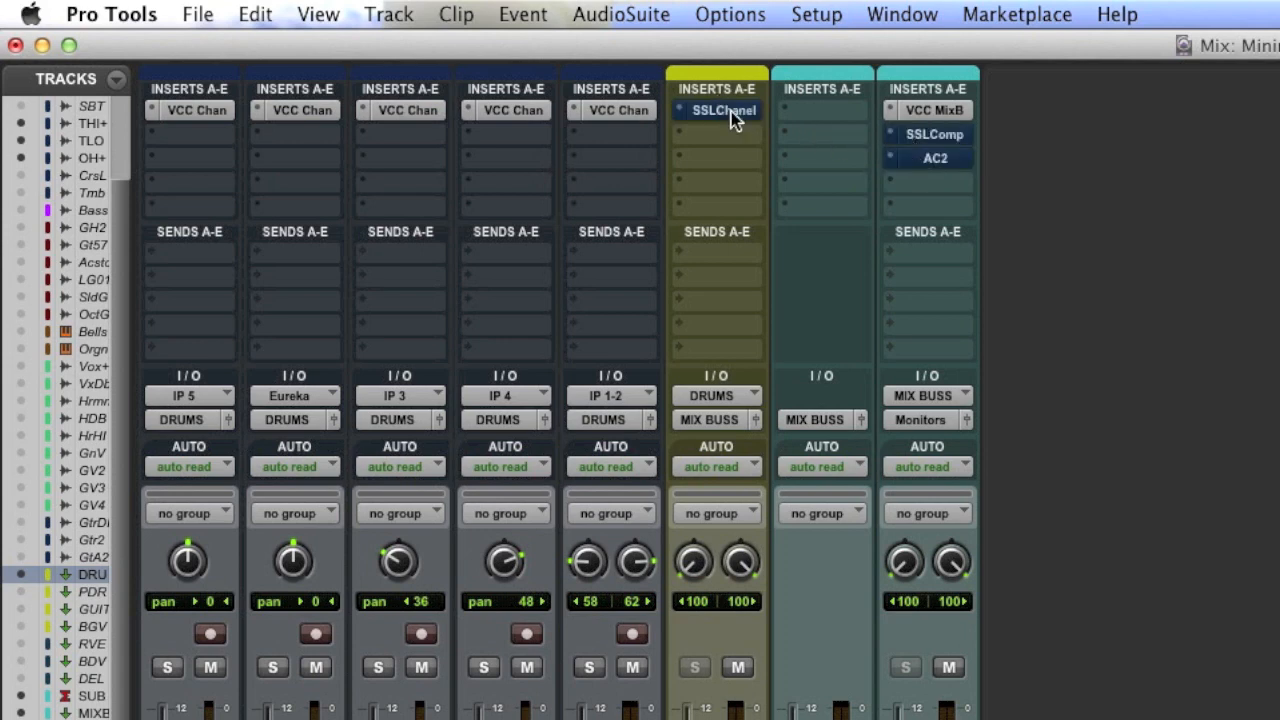
super+click(735, 114)
super+click(911, 138)
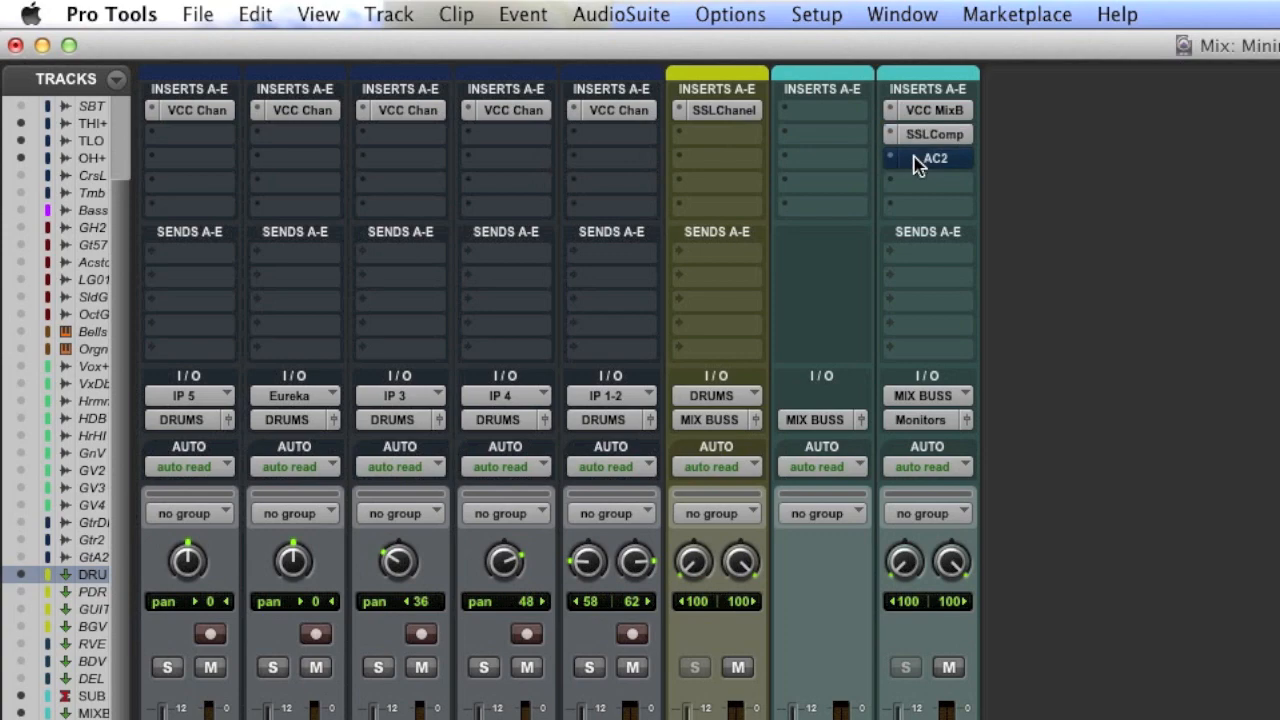
super+click(914, 158)
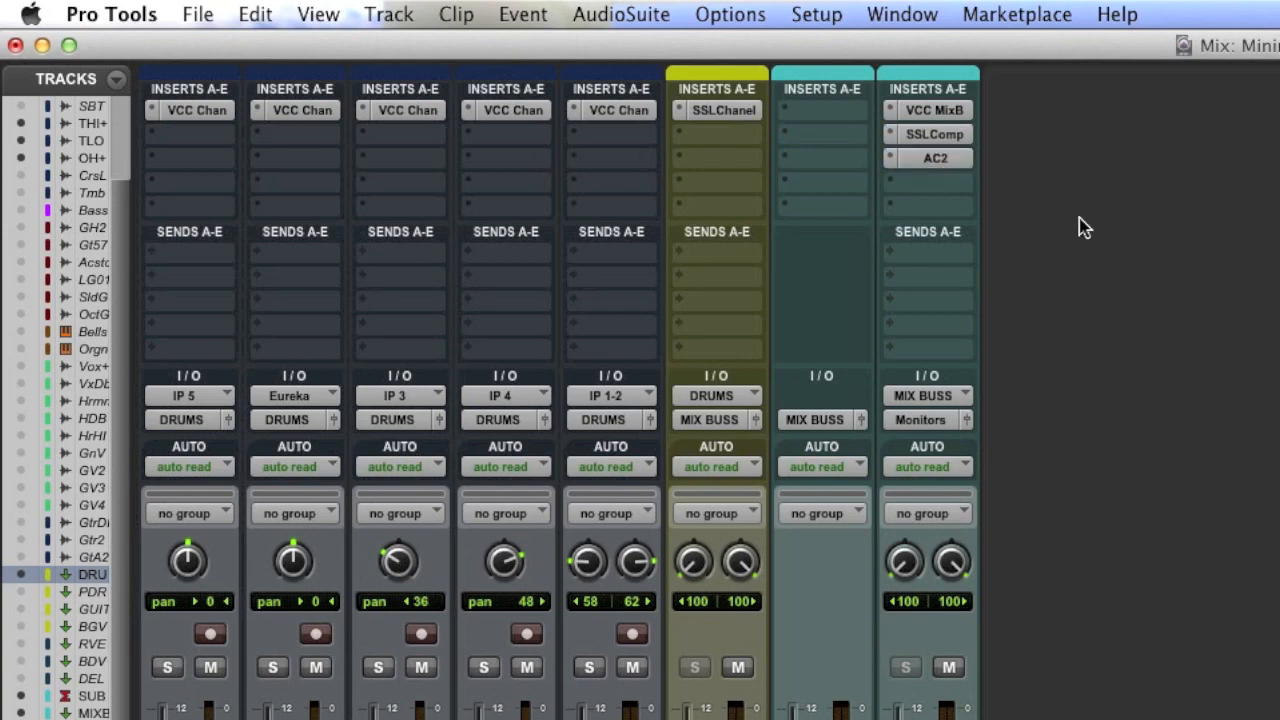